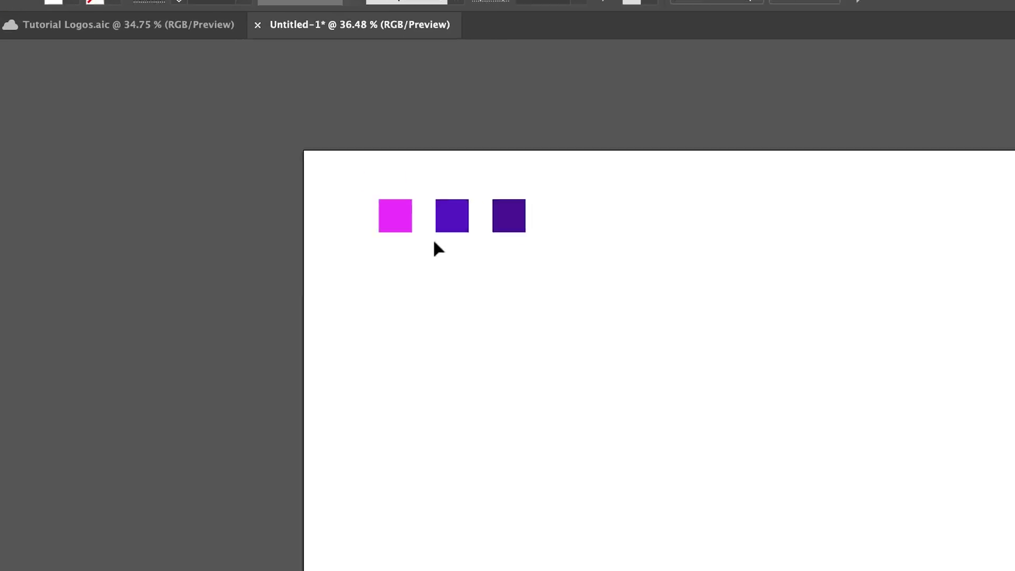
# Save the pink, violet and dark purple squares as a new swatch colour group, then delete the squares.
pyautogui.click(280, 184)
pyautogui.scroll(3, 489, 259)
pyautogui.click(507, 222)
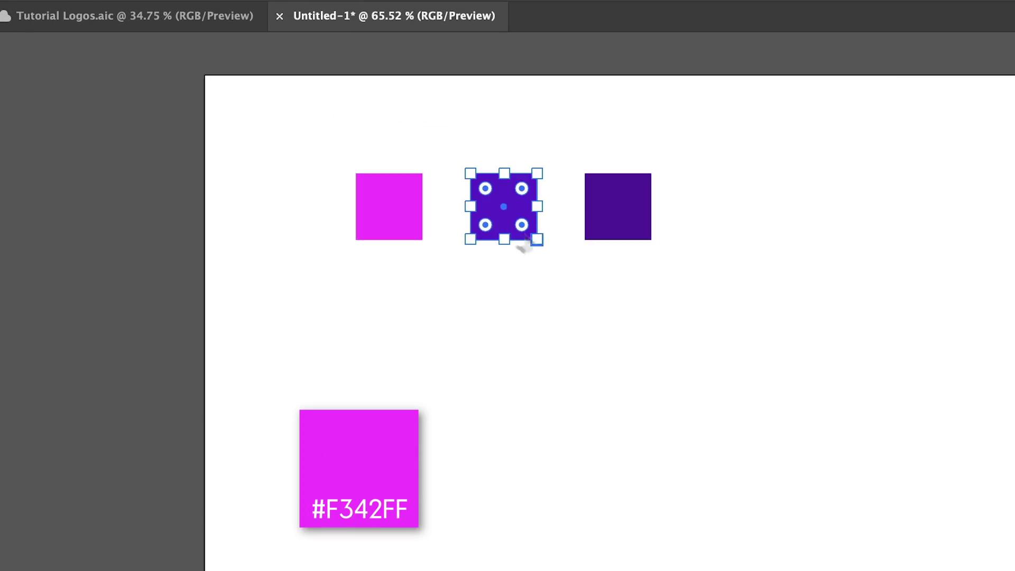
pyautogui.click(624, 204)
pyautogui.click(816, 243)
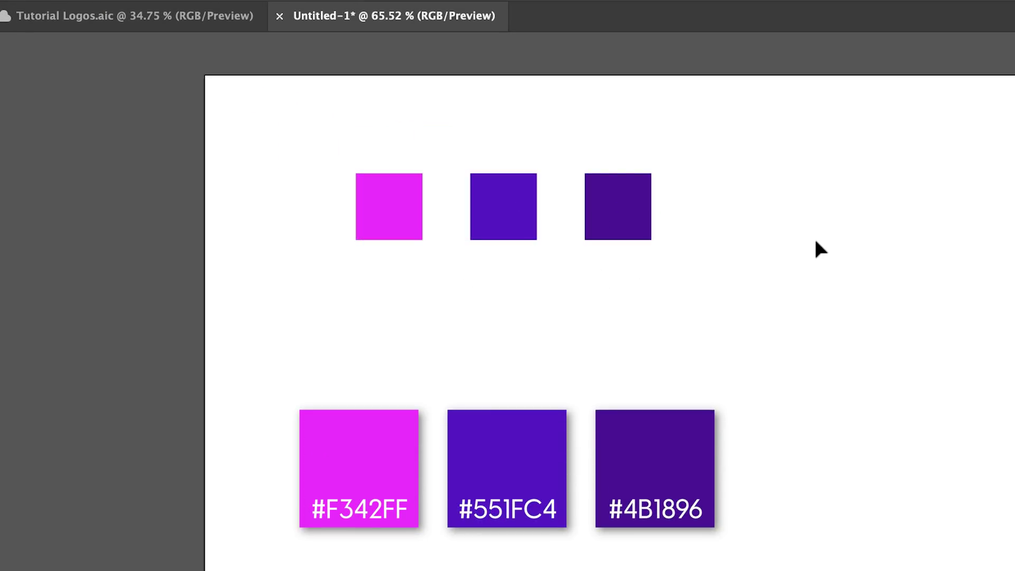
pyautogui.moveTo(766, 306); pyautogui.dragTo(207, 161)
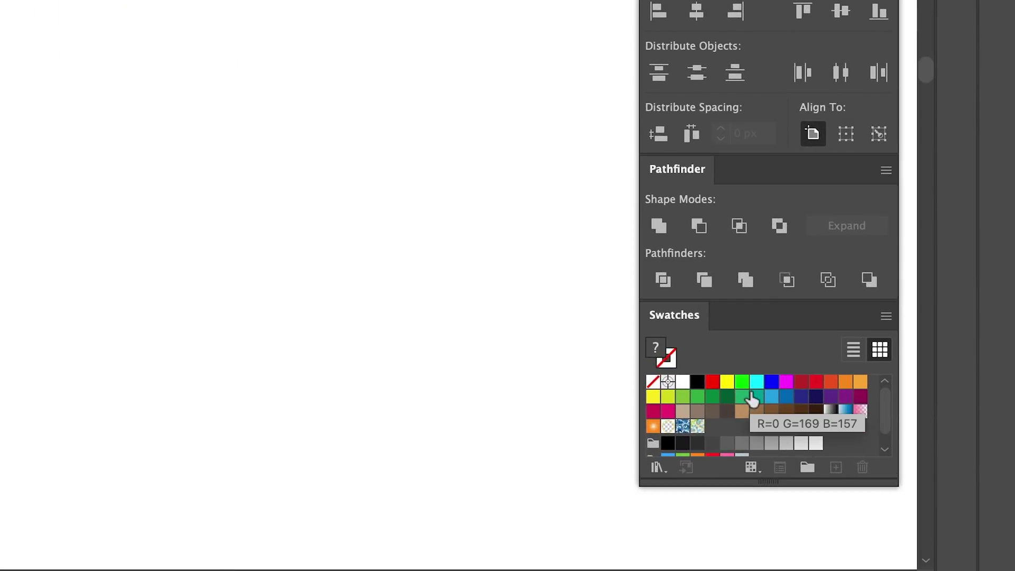
pyautogui.scroll(-1, 803, 451)
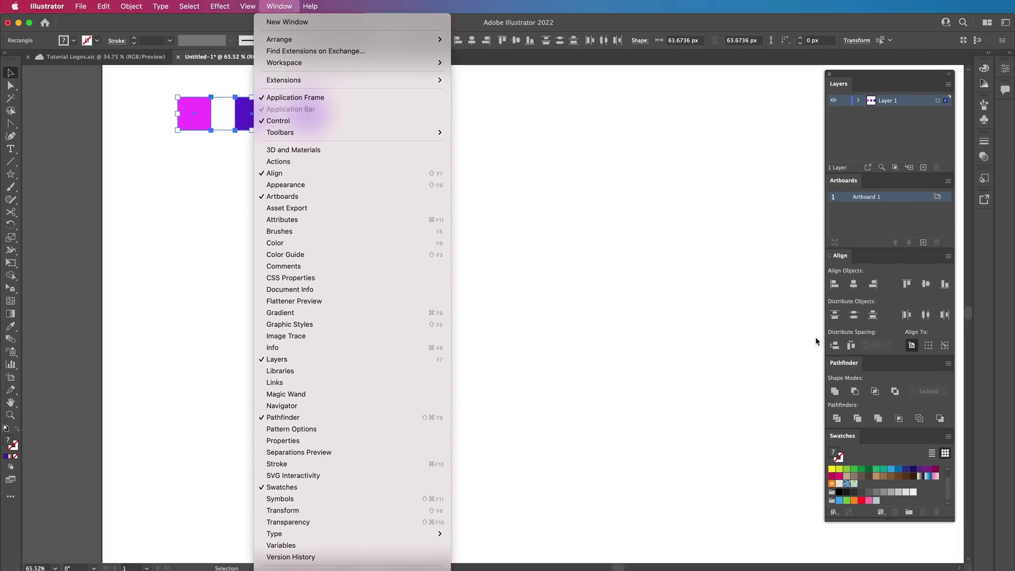
pyautogui.press('Escape')
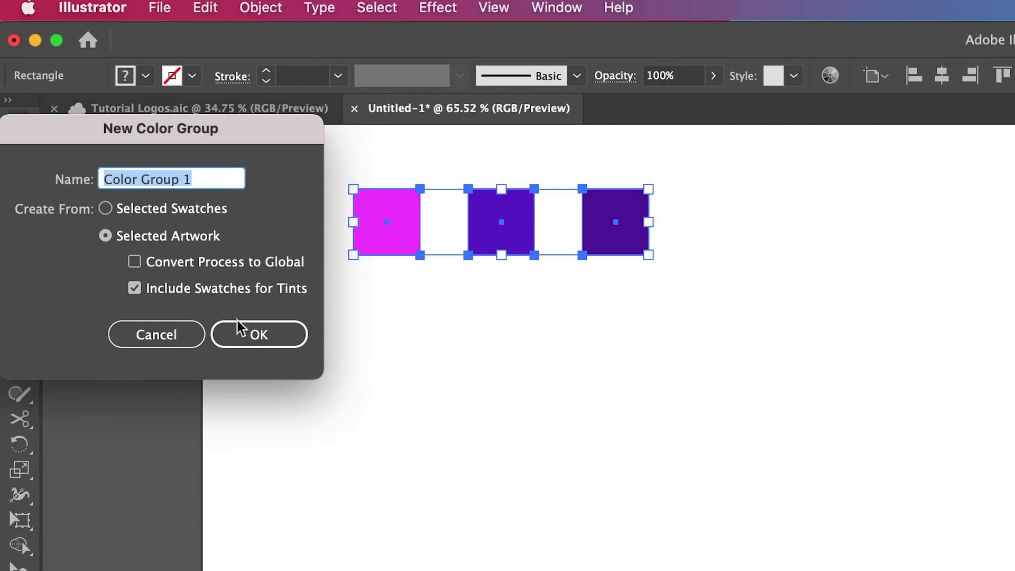
pyautogui.click(244, 331)
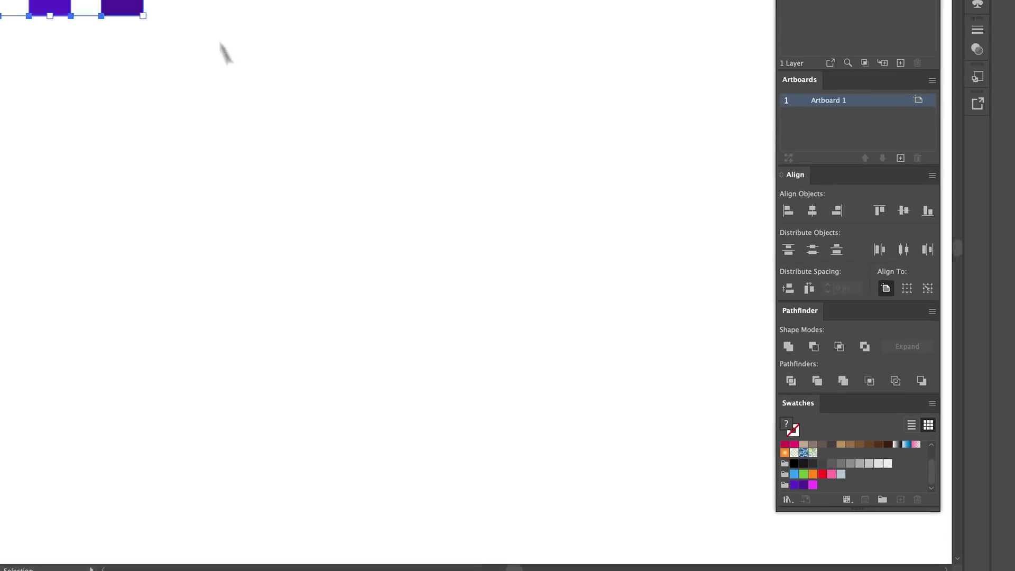
pyautogui.press('Delete')
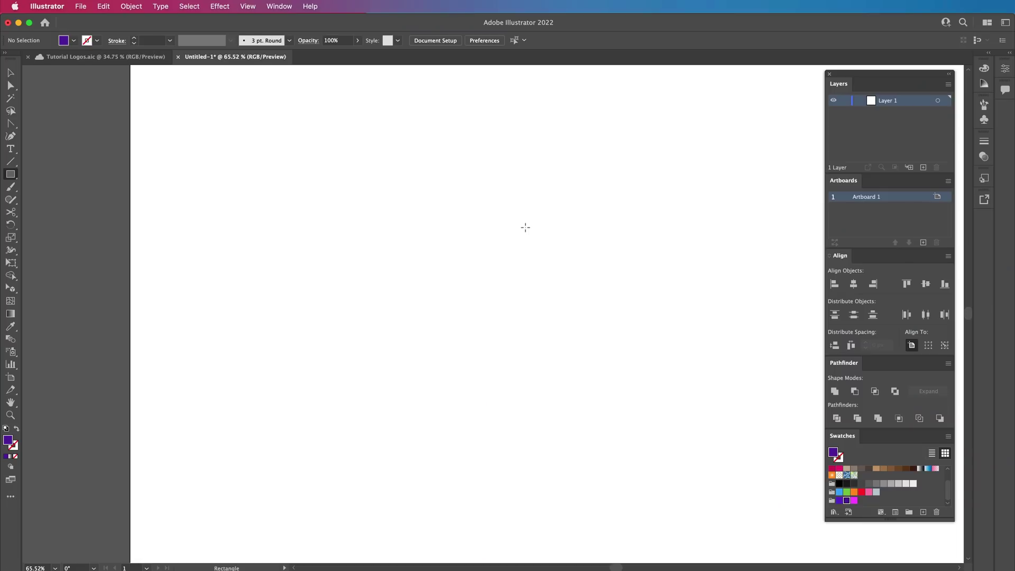
# Draw a tall purple rectangle as the stem and turn a copy into a shortened top arm.
pyautogui.moveTo(406, 195); pyautogui.dragTo(449, 439)
pyautogui.press('v')
pyautogui.press('super+shift+a')
pyautogui.moveTo(432, 325); pyautogui.dragTo(550, 381)
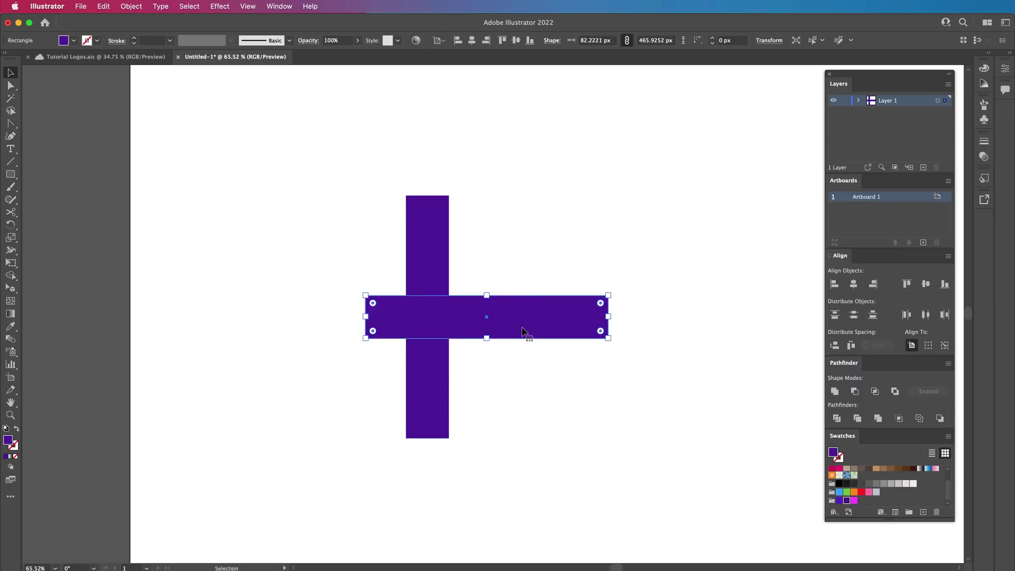
pyautogui.moveTo(525, 333); pyautogui.dragTo(567, 231)
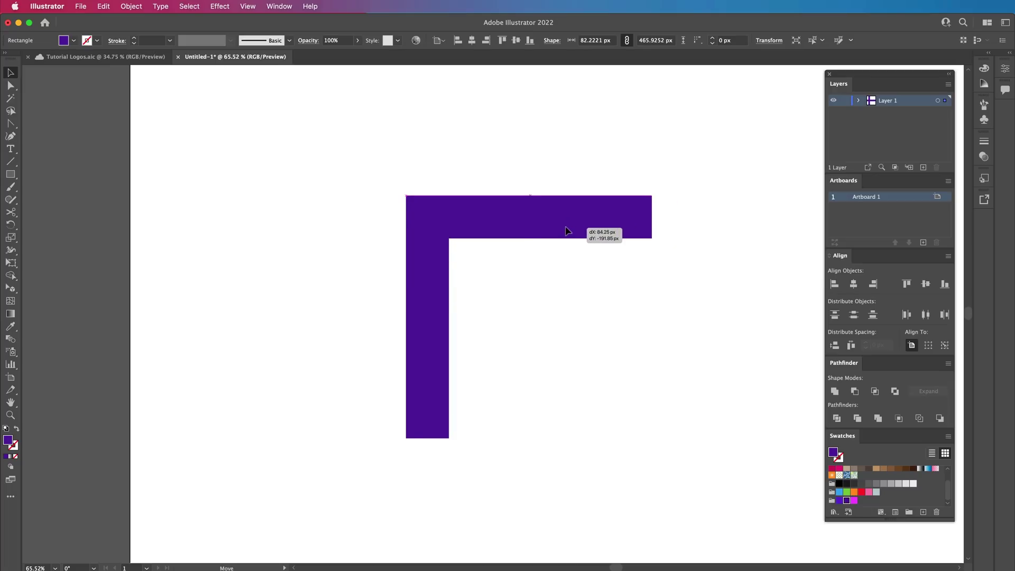
pyautogui.moveTo(635, 222); pyautogui.dragTo(532, 222)
pyautogui.click(618, 249)
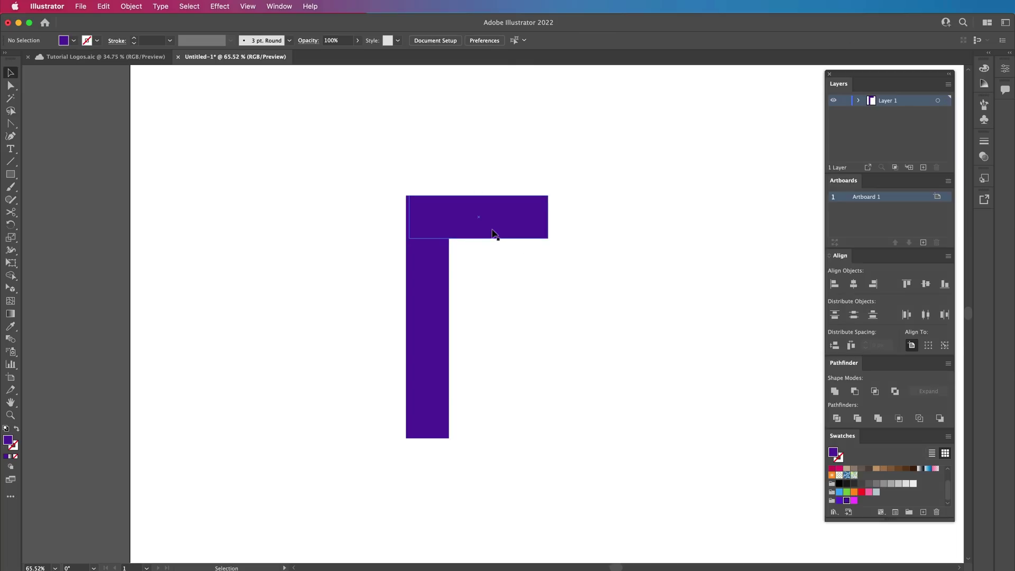
# Copy the top arm down to make the bottom and middle arms of the E.
pyautogui.click(418, 315)
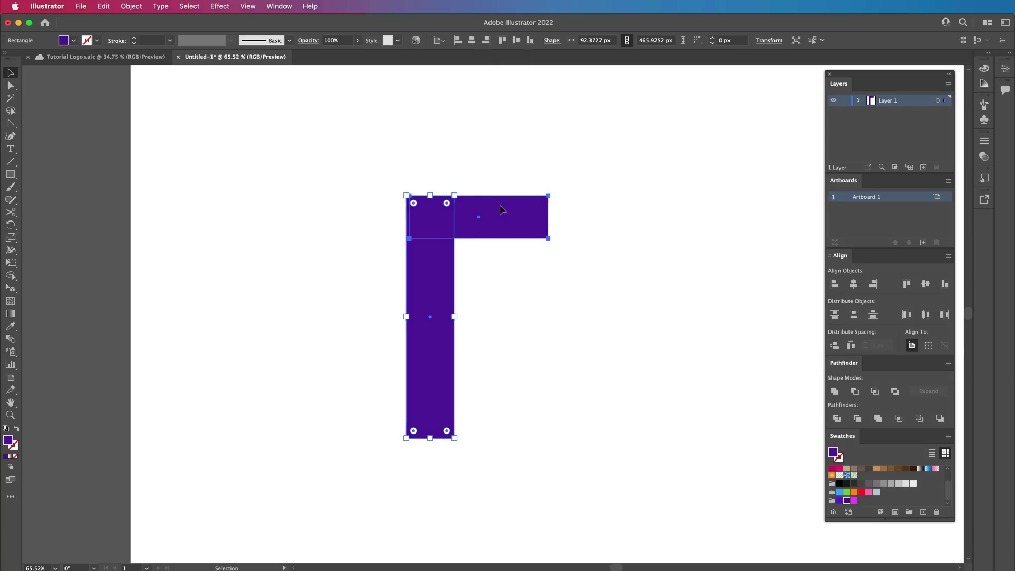
pyautogui.press('super+shift+a')
pyautogui.moveTo(504, 235); pyautogui.dragTo(502, 416)
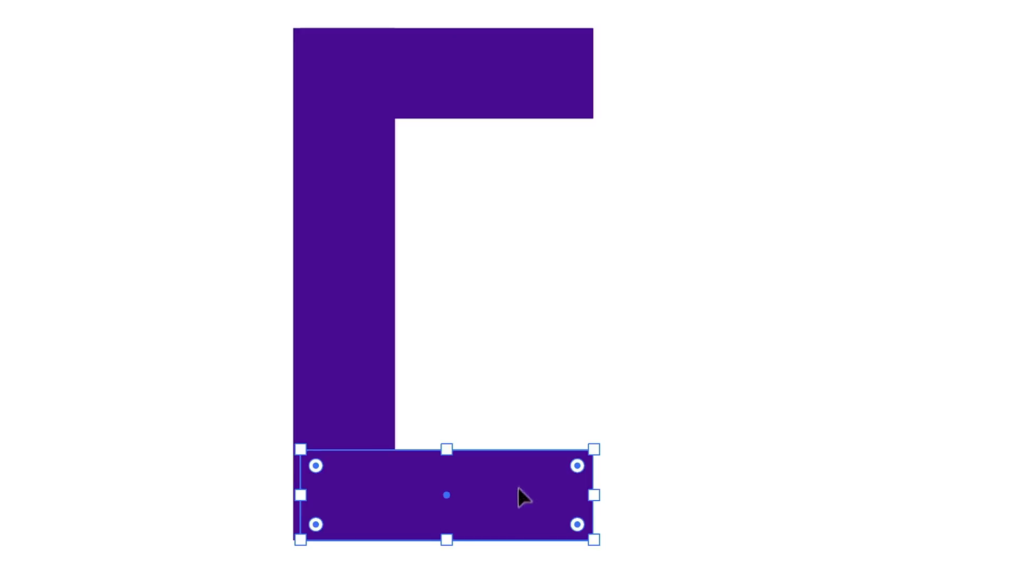
pyautogui.moveTo(518, 487); pyautogui.dragTo(502, 282)
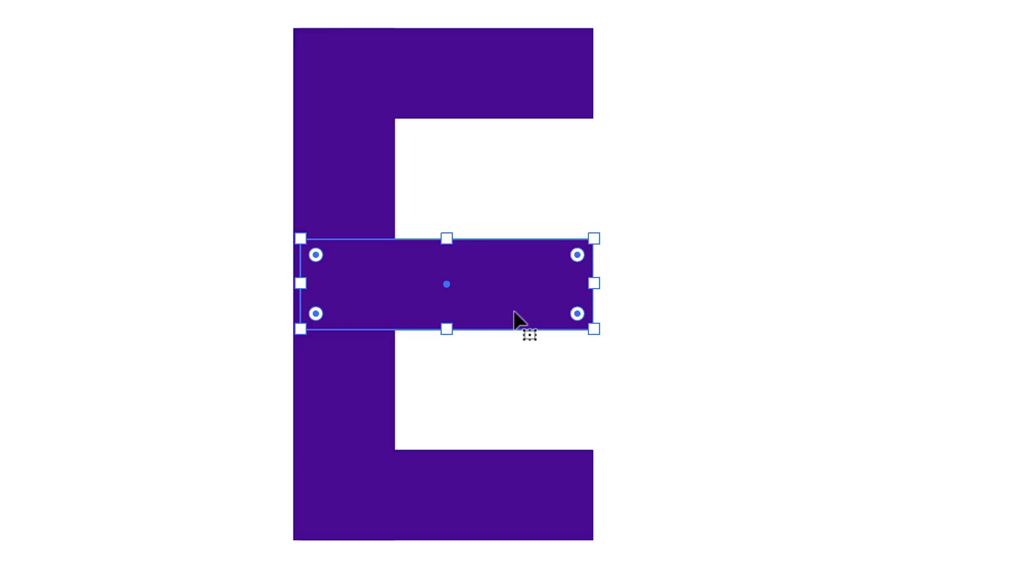
pyautogui.click(553, 364)
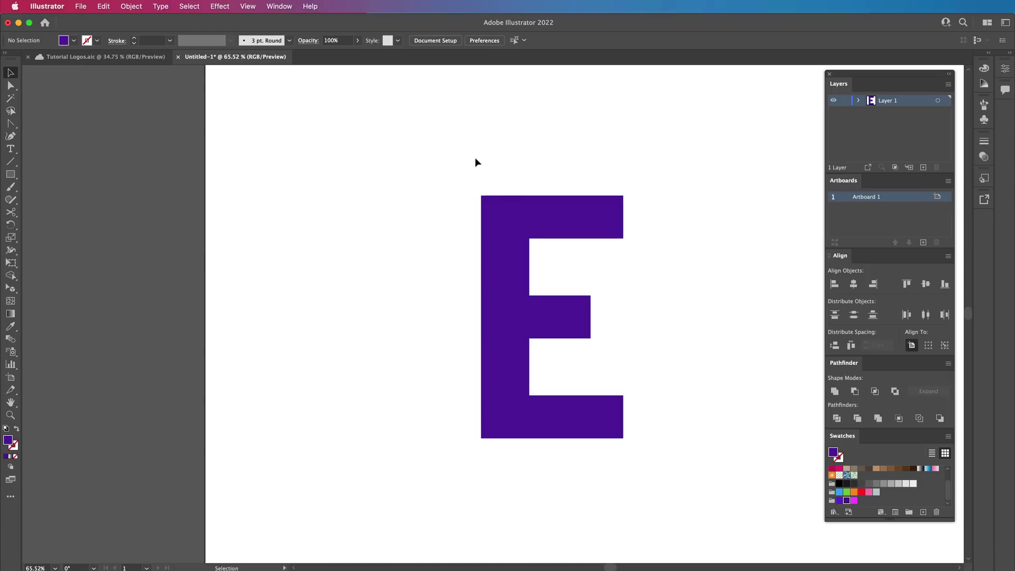
# Adjust the stem width and resize the arms so the middle arm is shorter.
pyautogui.click(518, 369)
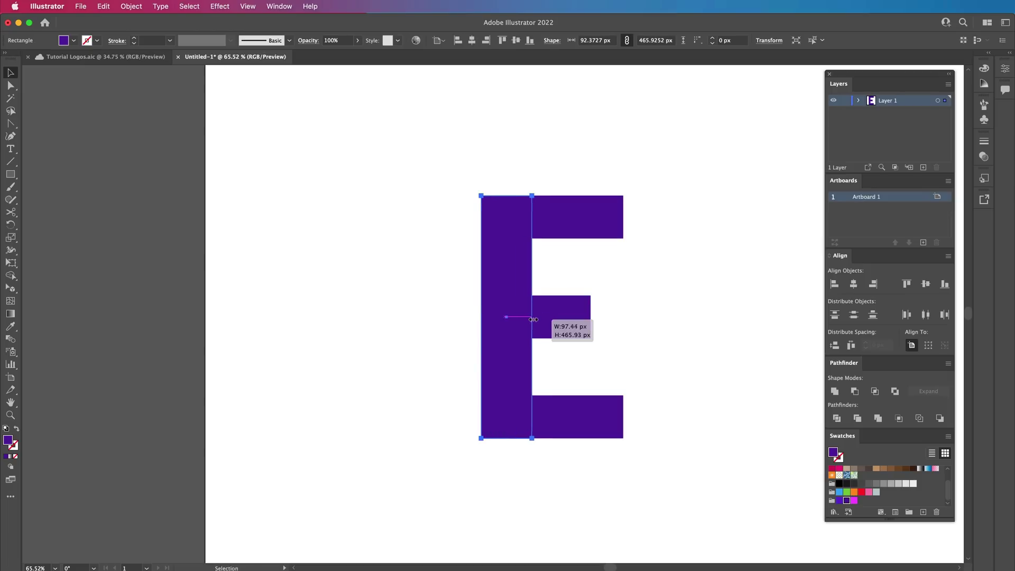
pyautogui.moveTo(539, 319); pyautogui.dragTo(538, 319)
pyautogui.click(591, 373)
pyautogui.click(580, 410)
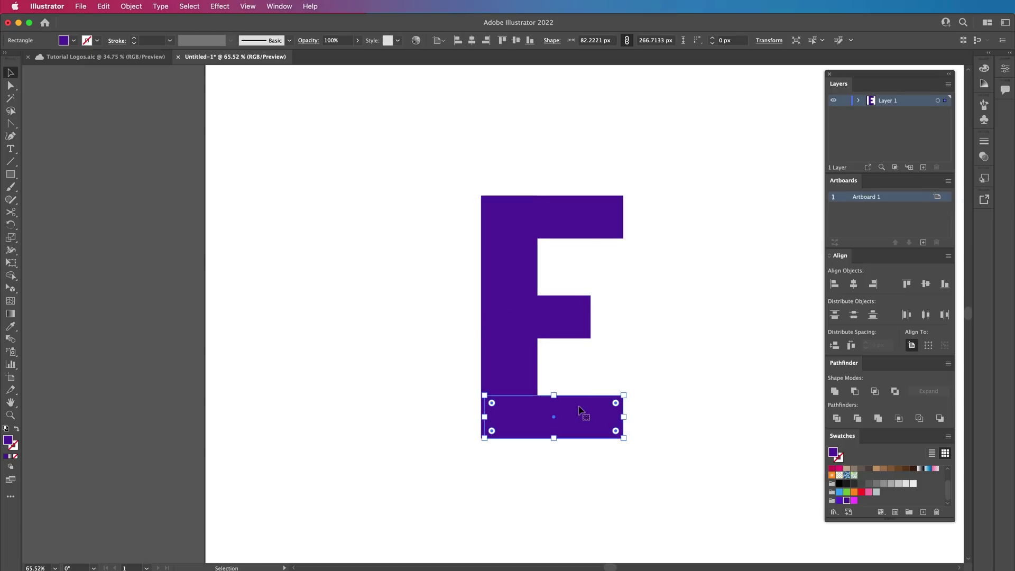
pyautogui.keyDown('shift'); pyautogui.click(578, 317); pyautogui.keyUp('shift')
pyautogui.press('Delete')
pyautogui.click(555, 232)
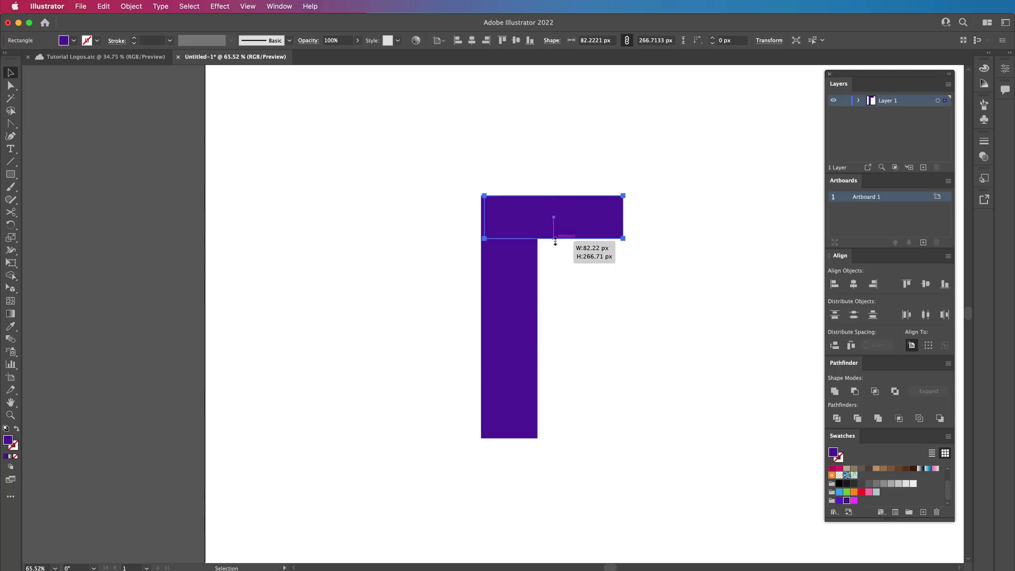
pyautogui.click(580, 245)
pyautogui.moveTo(556, 243); pyautogui.dragTo(604, 319)
pyautogui.click(702, 329)
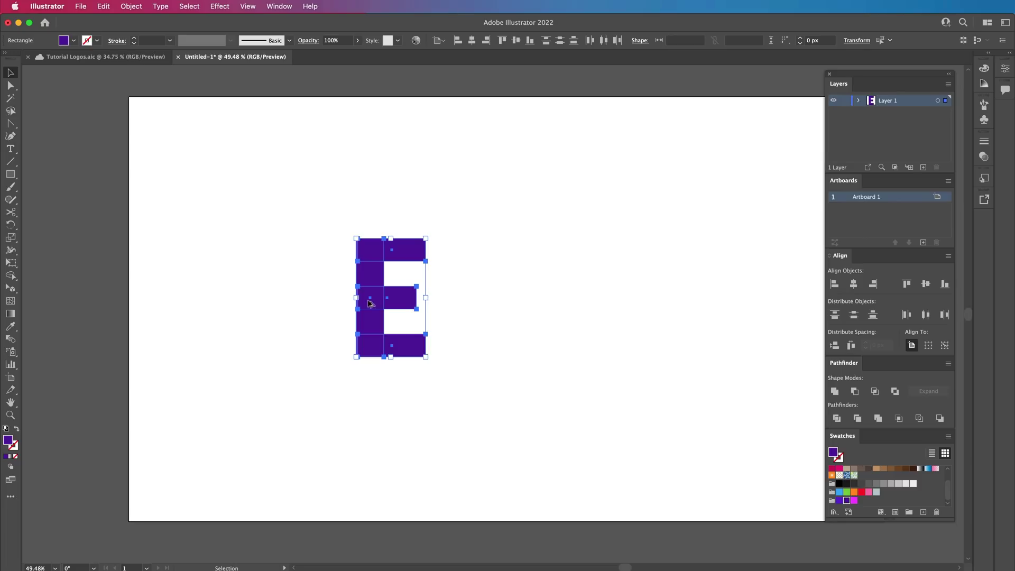
# Duplicate the E to the right and move the copy up and left.
pyautogui.moveTo(371, 303); pyautogui.dragTo(672, 318)
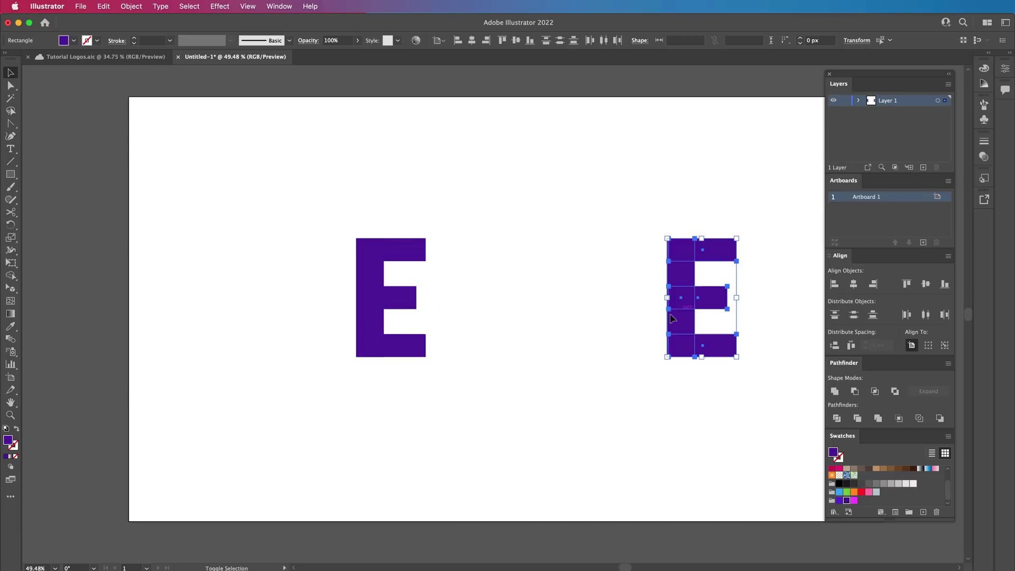
pyautogui.hscroll(-3, 644, 318)
pyautogui.moveTo(751, 328); pyautogui.dragTo(715, 283)
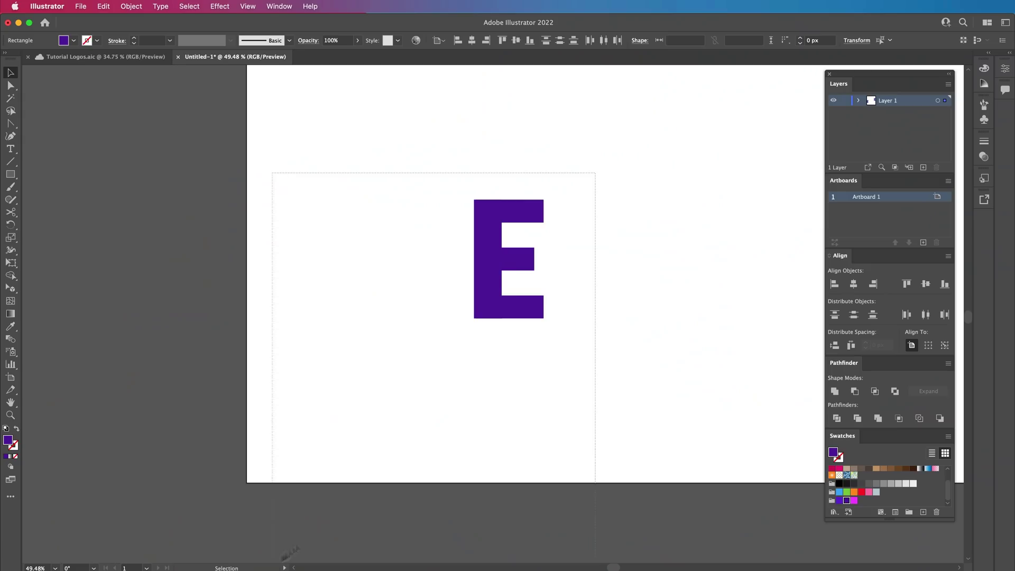
# Merge the left E's rectangles into one shape with Pathfinder Unite.
pyautogui.moveTo(396, 341); pyautogui.dragTo(401, 386)
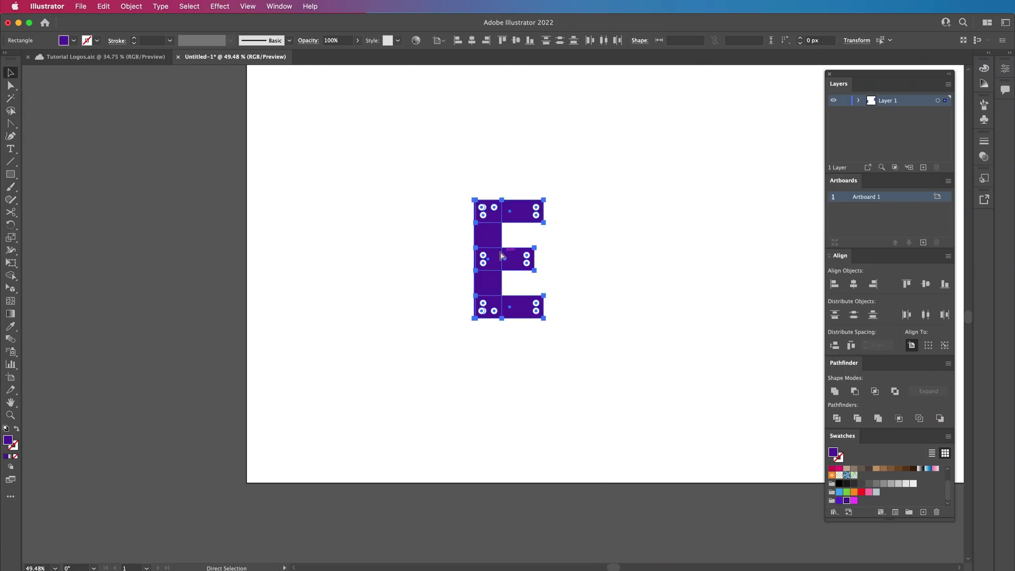
pyautogui.hscroll(1, 505, 262)
pyautogui.press('z')
pyautogui.moveTo(506, 263); pyautogui.dragTo(317, 226)
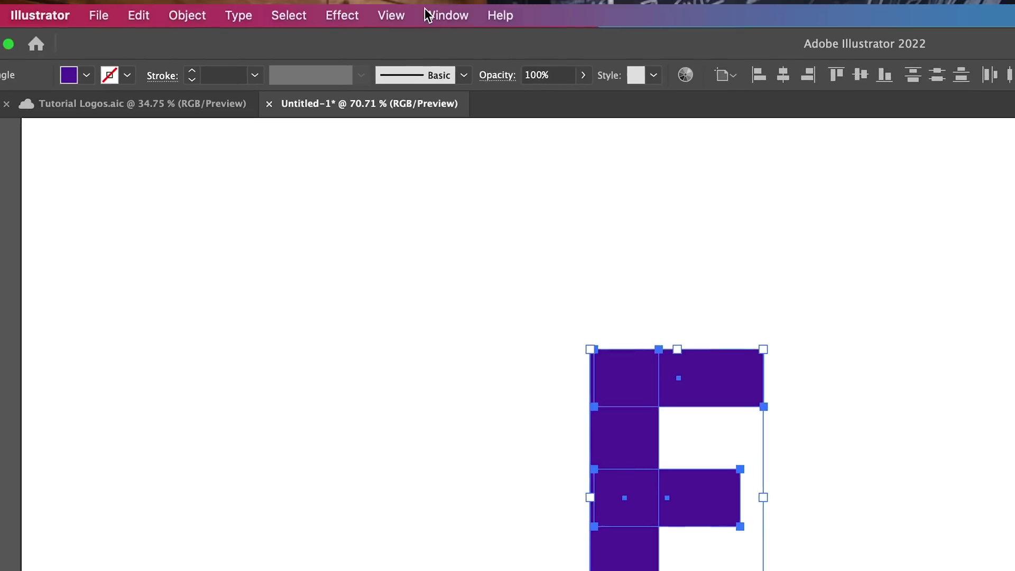
pyautogui.click(431, 15)
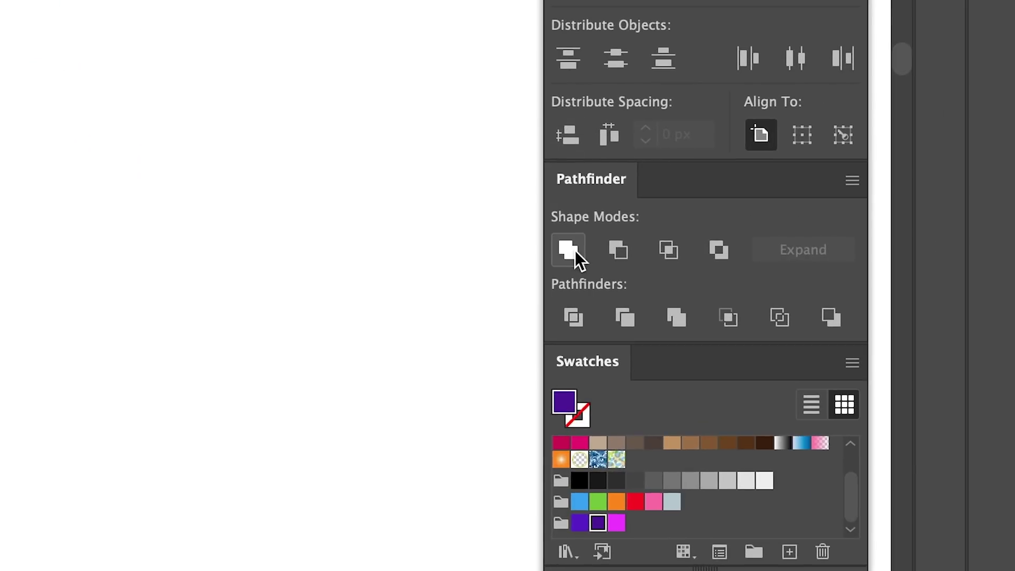
pyautogui.click(575, 250)
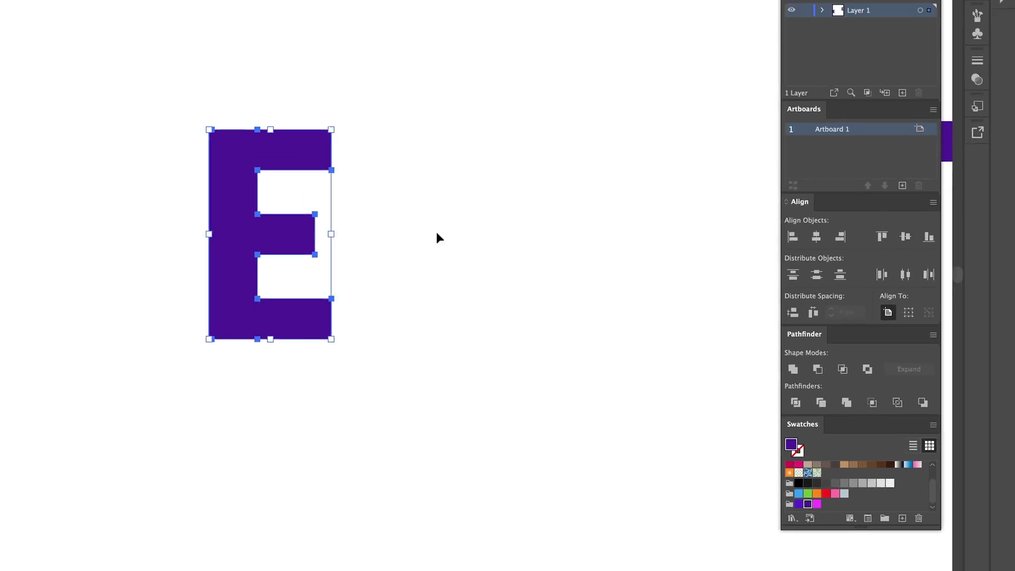
pyautogui.press('a')
pyautogui.press('super+y')
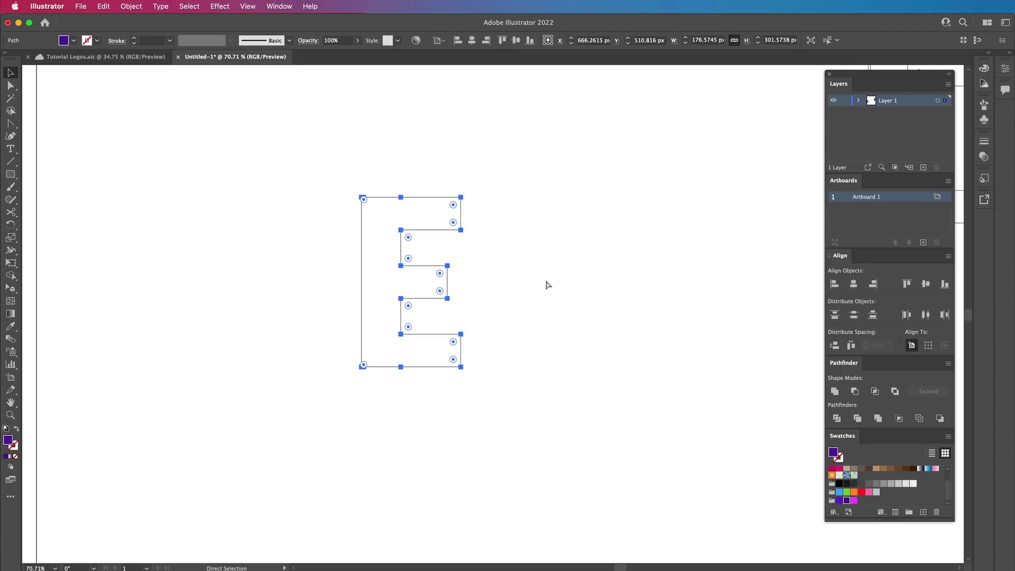
pyautogui.moveTo(547, 284); pyautogui.dragTo(401, 328)
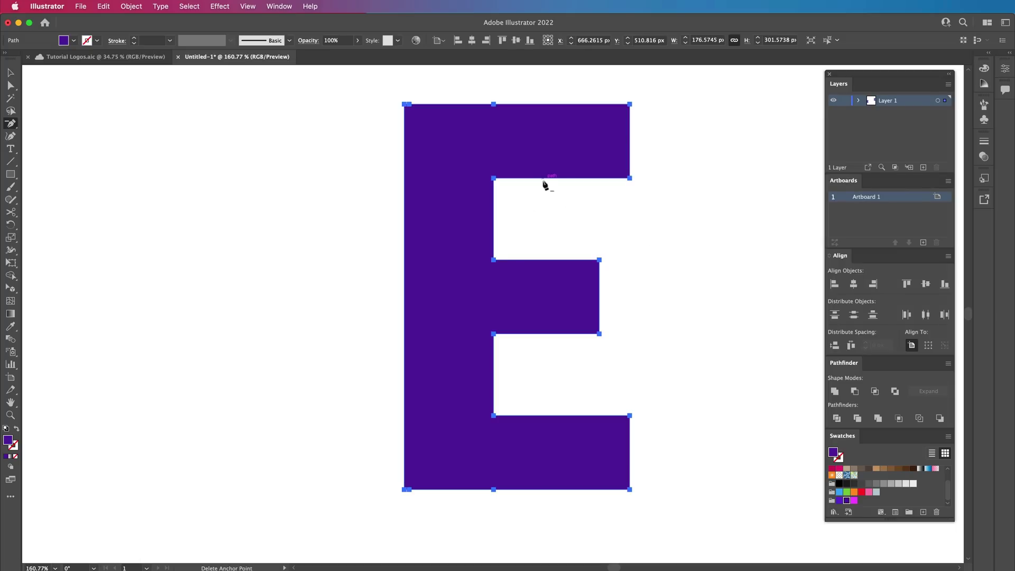
# Remove the E's redundant top-middle anchor point and return to filled Preview.
pyautogui.click(494, 105)
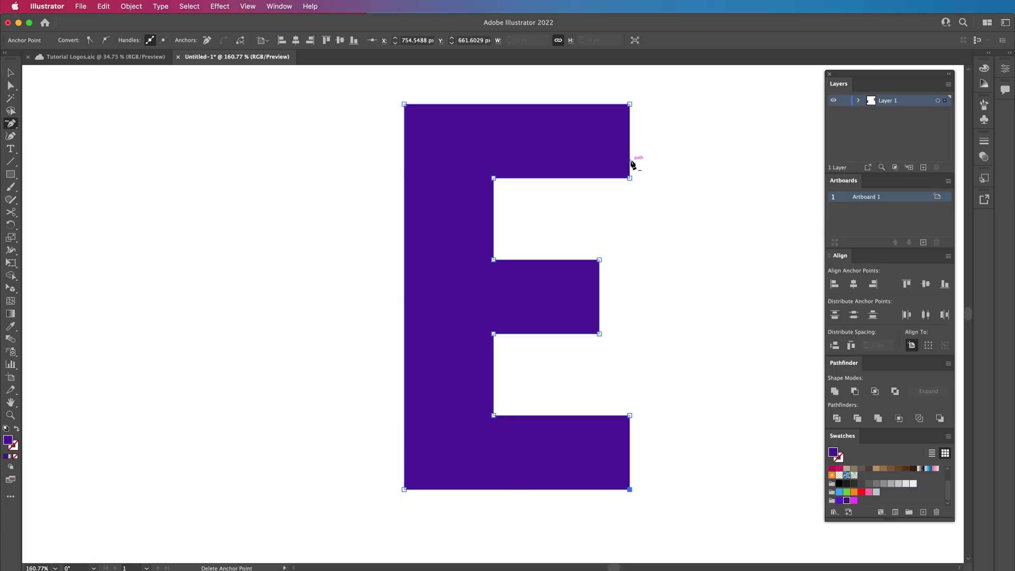
pyautogui.press('super+y')
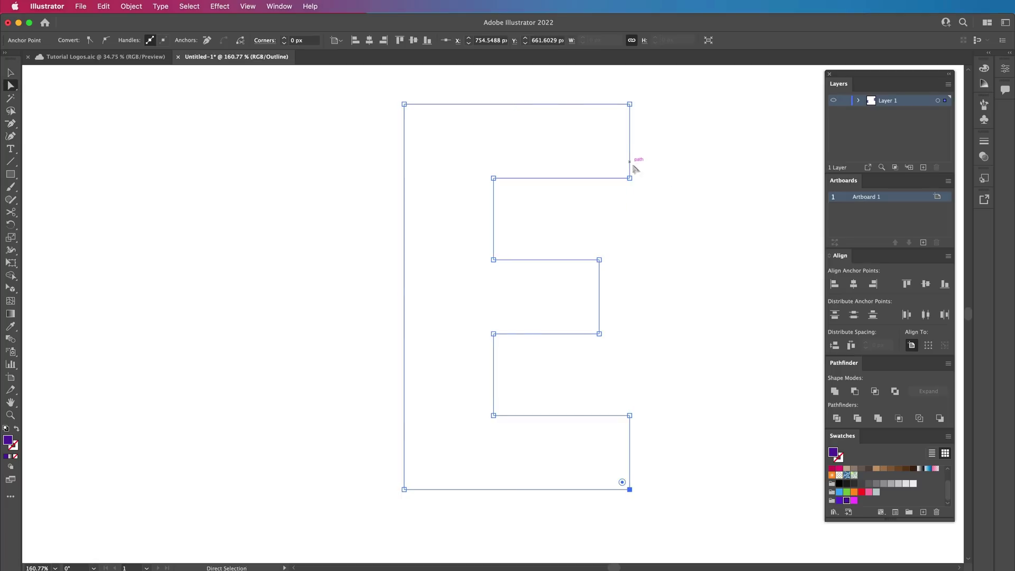
pyautogui.press('super+a')
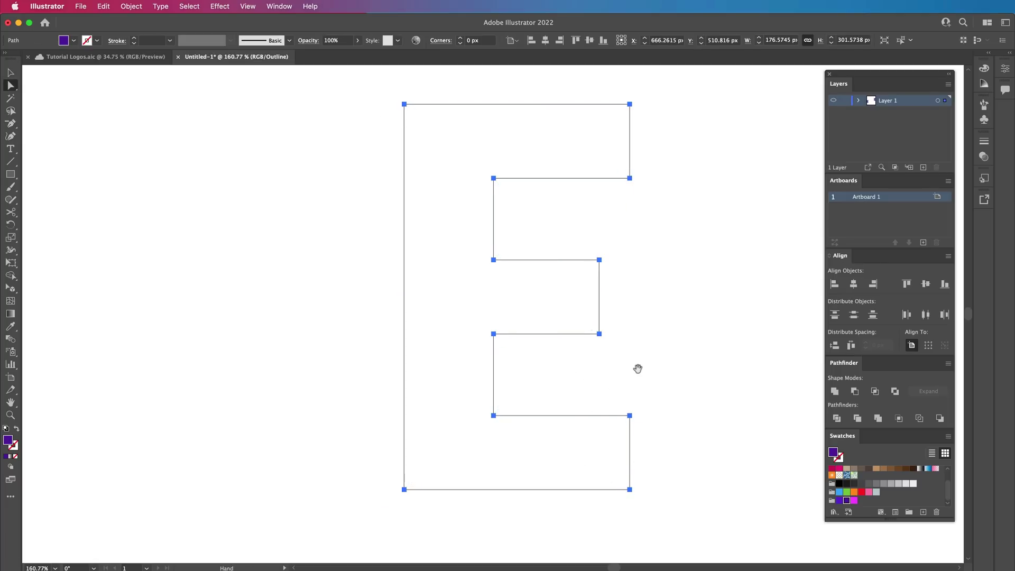
pyautogui.moveTo(638, 368); pyautogui.dragTo(594, 415)
pyautogui.press('super+y')
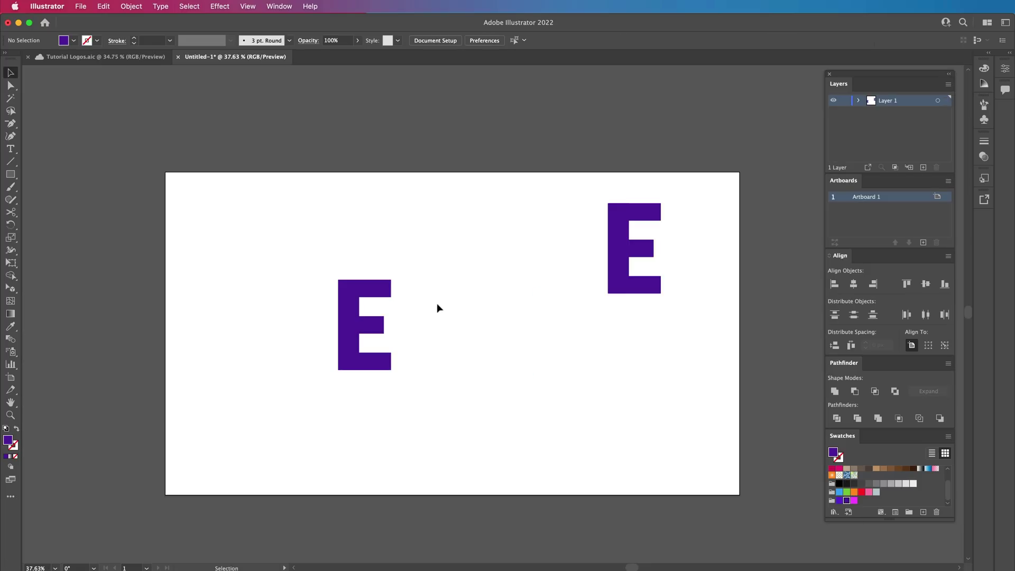
# Place a third E copy below the right E and scale the two right-hand Es down.
pyautogui.moveTo(382, 329); pyautogui.dragTo(682, 444)
pyautogui.click(546, 436)
pyautogui.press('z')
pyautogui.moveTo(545, 436); pyautogui.dragTo(682, 410)
pyautogui.press('v')
pyautogui.click(708, 360)
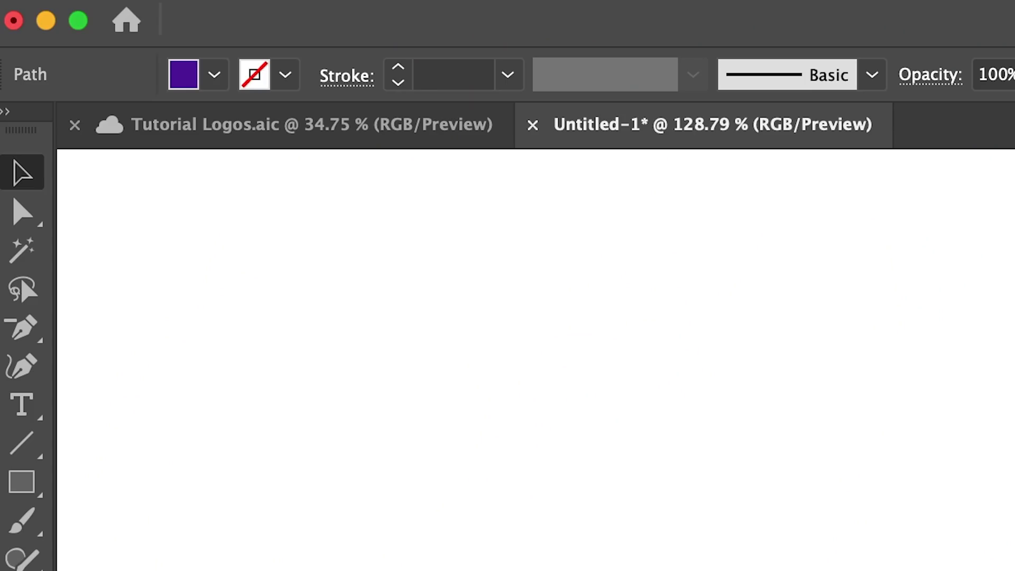
pyautogui.press('a')
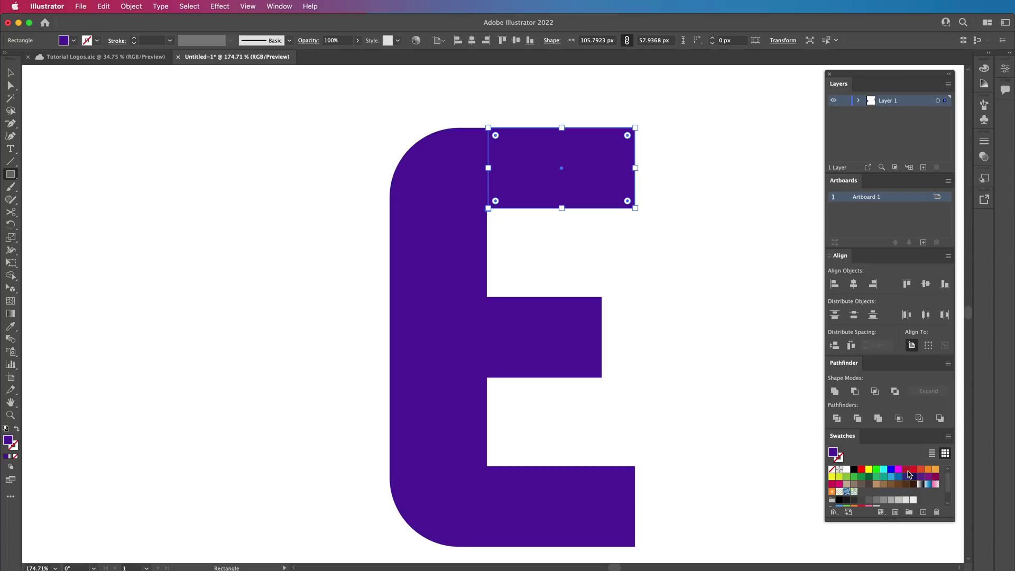
# Recolour the top-arm rectangle and stretch its left edge flush with the stem, checking in Outline view.
pyautogui.click(906, 470)
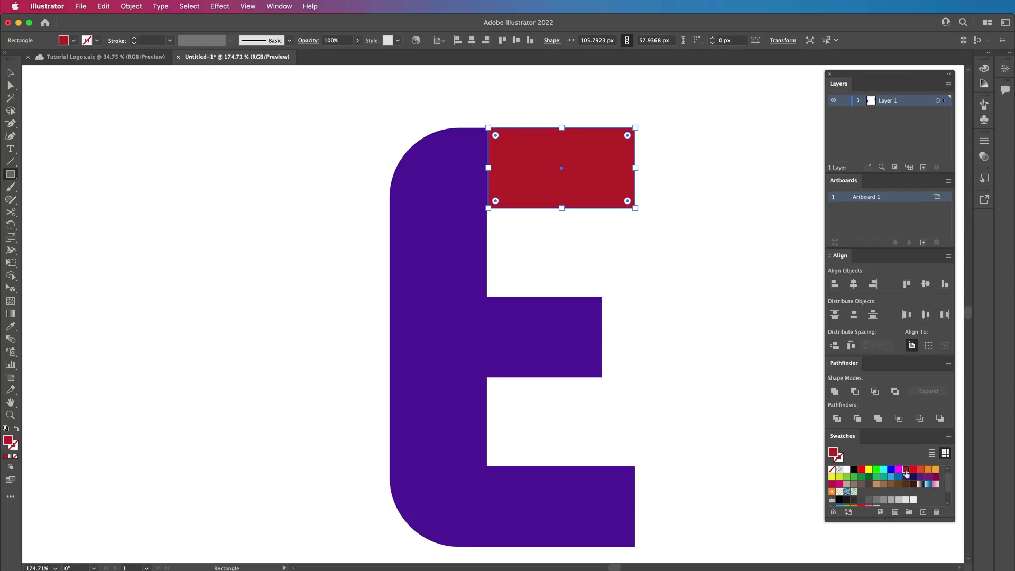
pyautogui.scroll(10, 492, 218)
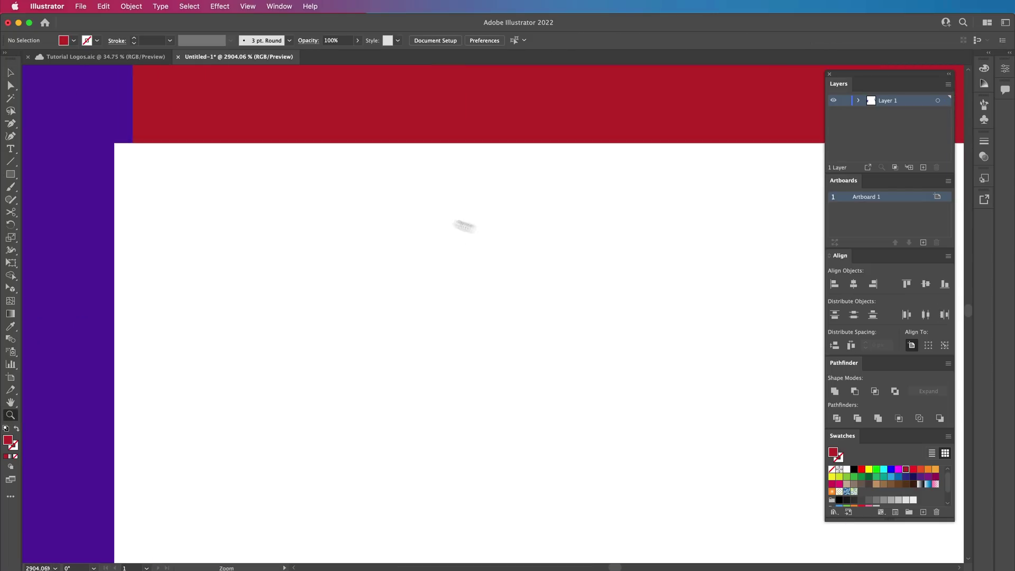
pyautogui.scroll(5, 465, 226)
pyautogui.moveTo(451, 413); pyautogui.dragTo(356, 432)
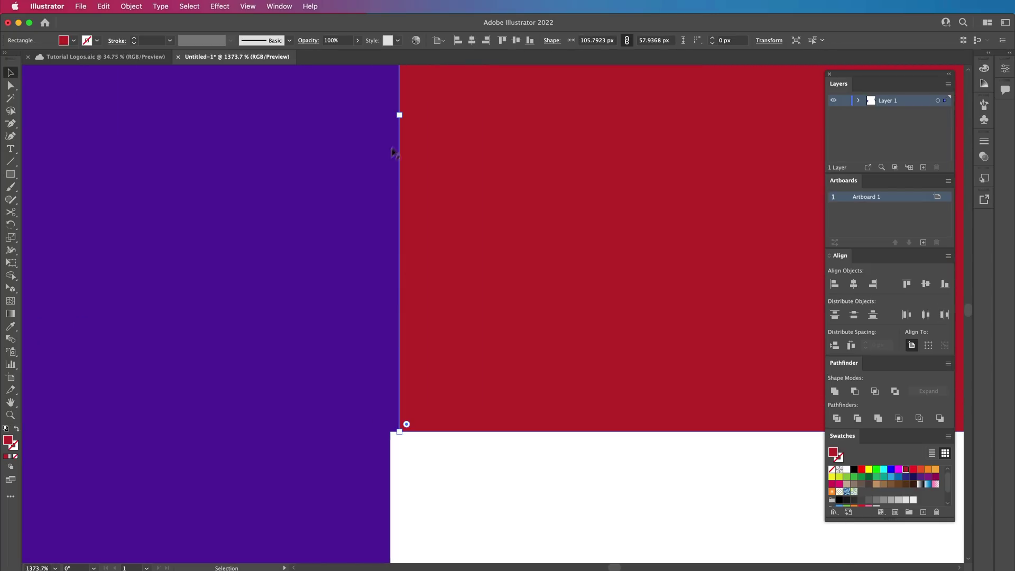
pyautogui.moveTo(397, 117); pyautogui.dragTo(390, 117)
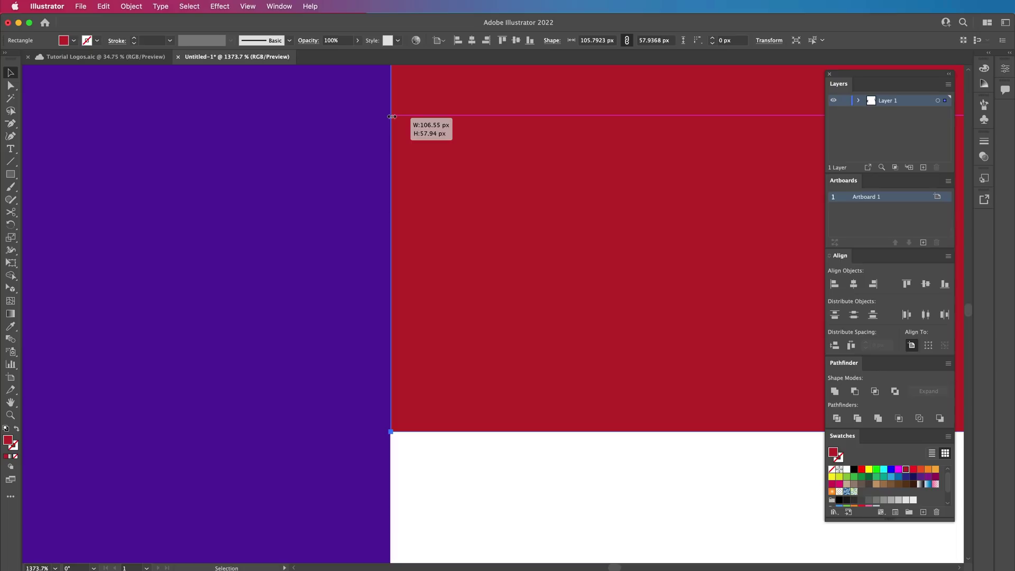
pyautogui.press('super+y')
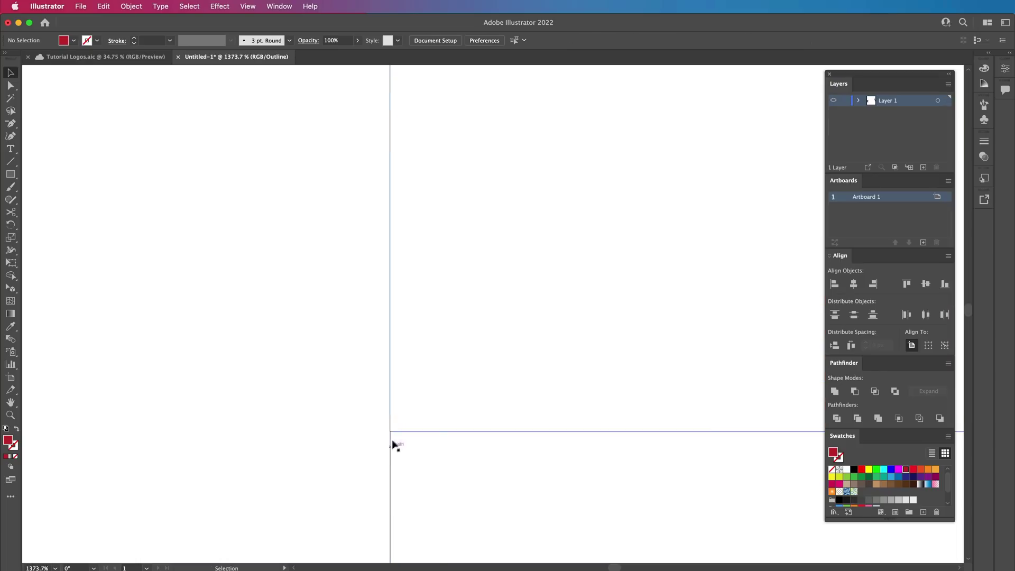
pyautogui.moveTo(391, 440); pyautogui.dragTo(687, 425)
pyautogui.moveTo(499, 419); pyautogui.dragTo(377, 386)
pyautogui.press('super+y')
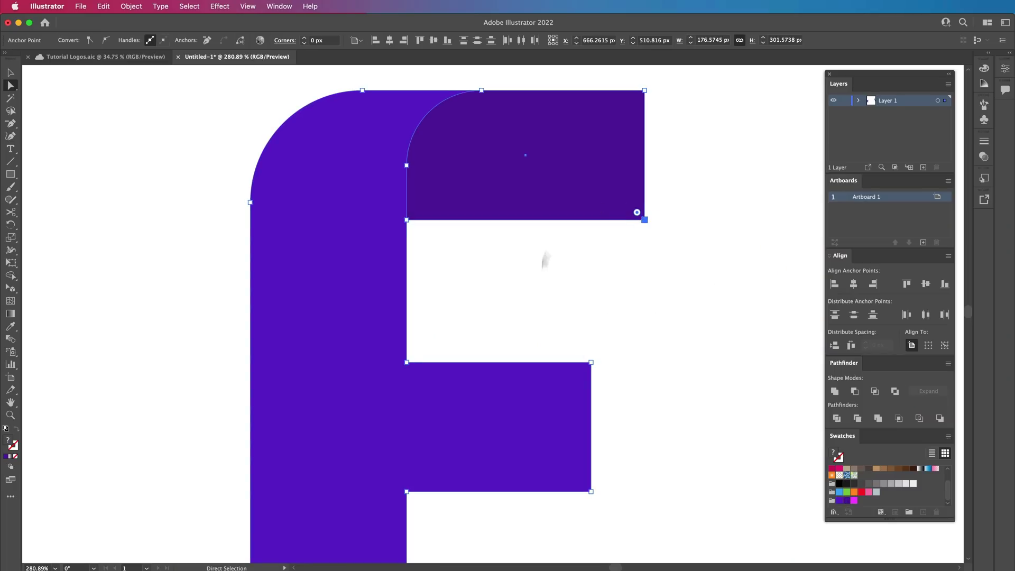
# Select the dark bar's bottom-right corner point to round it.
pyautogui.press('v')
pyautogui.moveTo(516, 176); pyautogui.dragTo(778, 188)
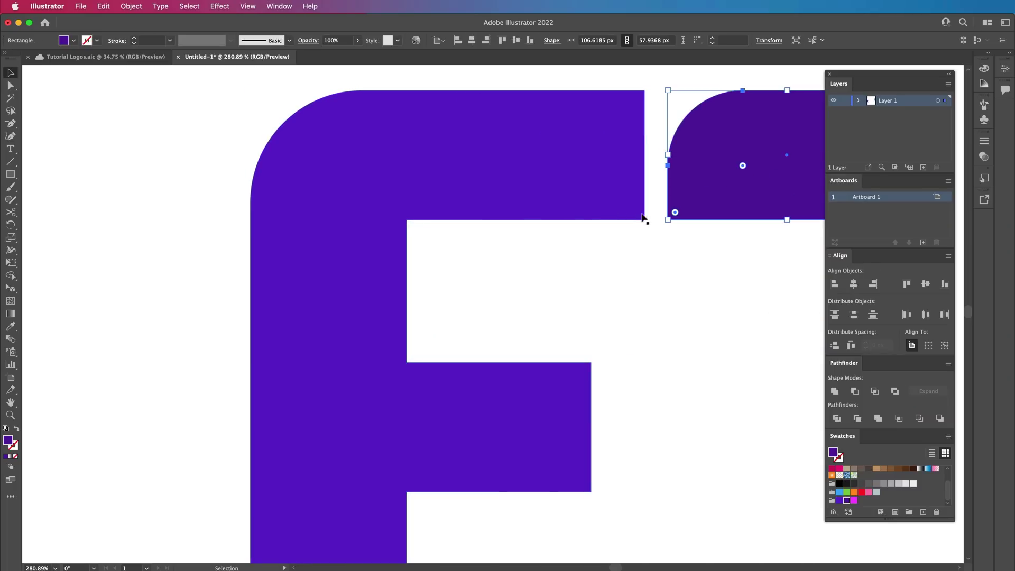
pyautogui.press('super+z')
pyautogui.click(656, 288)
pyautogui.moveTo(556, 174); pyautogui.dragTo(638, 214)
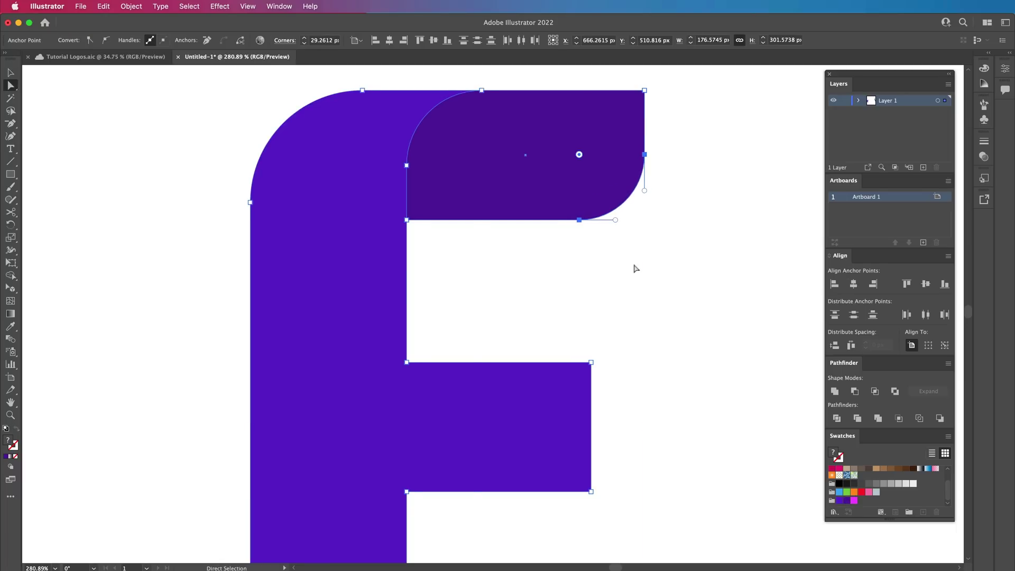
pyautogui.moveTo(636, 269); pyautogui.dragTo(619, 283)
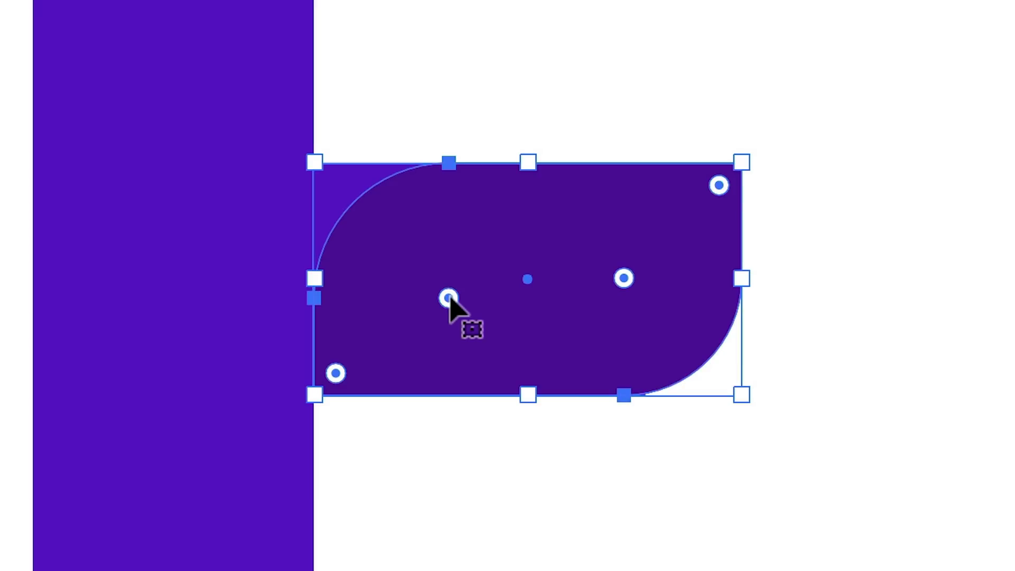
# Paste a copy of the bar in front and make its top-left corner sharp.
pyautogui.press('a')
pyautogui.click(448, 163)
pyautogui.moveTo(448, 297); pyautogui.dragTo(336, 184)
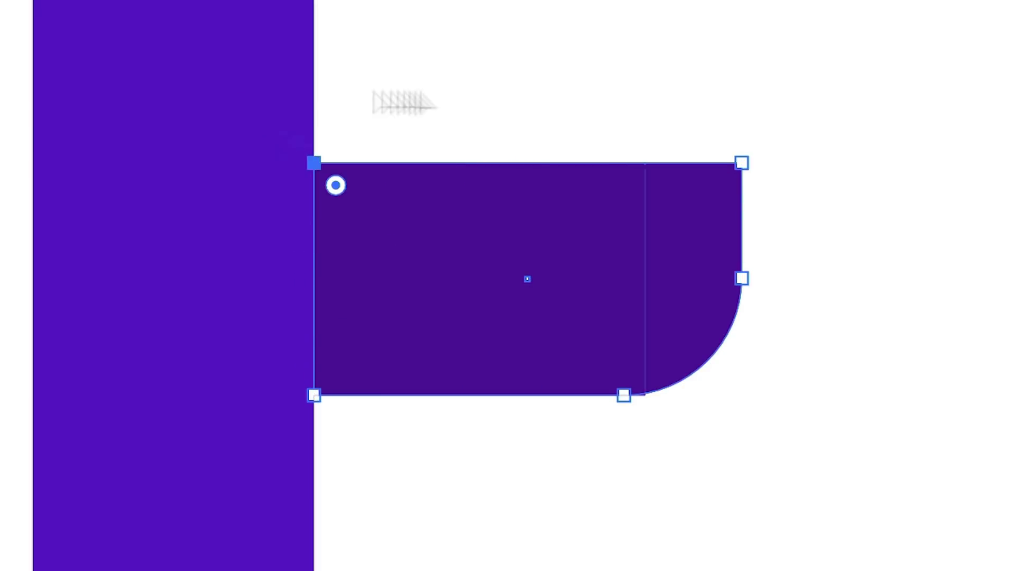
pyautogui.press('v')
pyautogui.click(442, 229)
pyautogui.press('a')
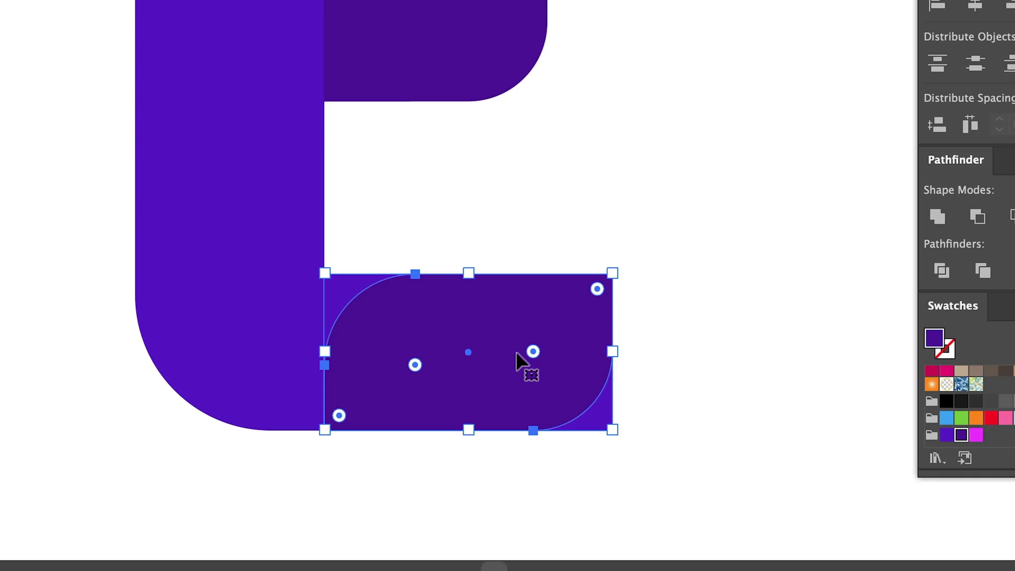
# Reflect the bottom bar across the Vertical axis and align it with the E's stem.
pyautogui.keyDown('alt'); pyautogui.click(486, 362); pyautogui.keyUp('alt')
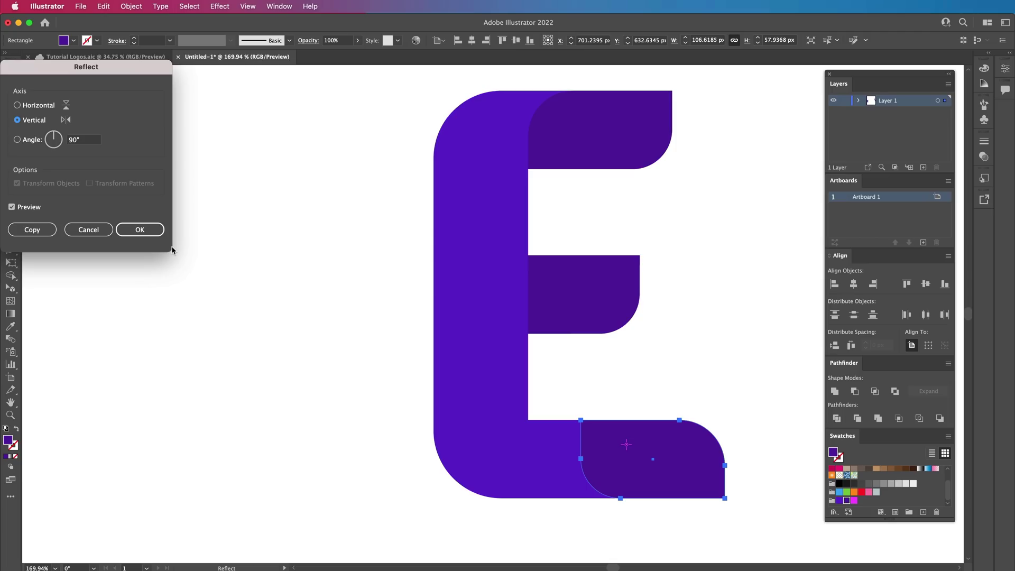
pyautogui.moveTo(97, 63); pyautogui.dragTo(278, 141)
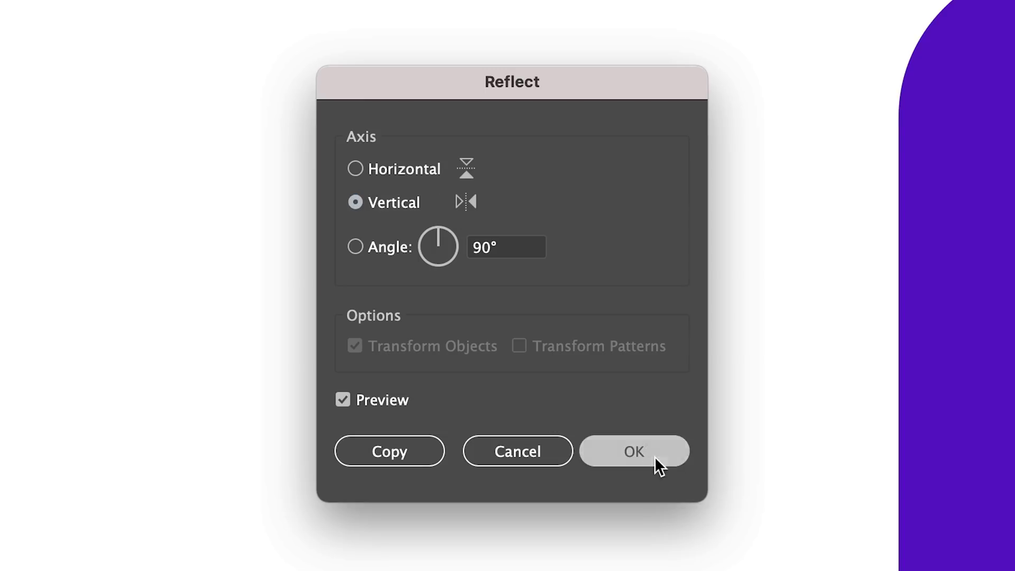
pyautogui.click(634, 451)
pyautogui.moveTo(592, 343); pyautogui.dragTo(485, 348)
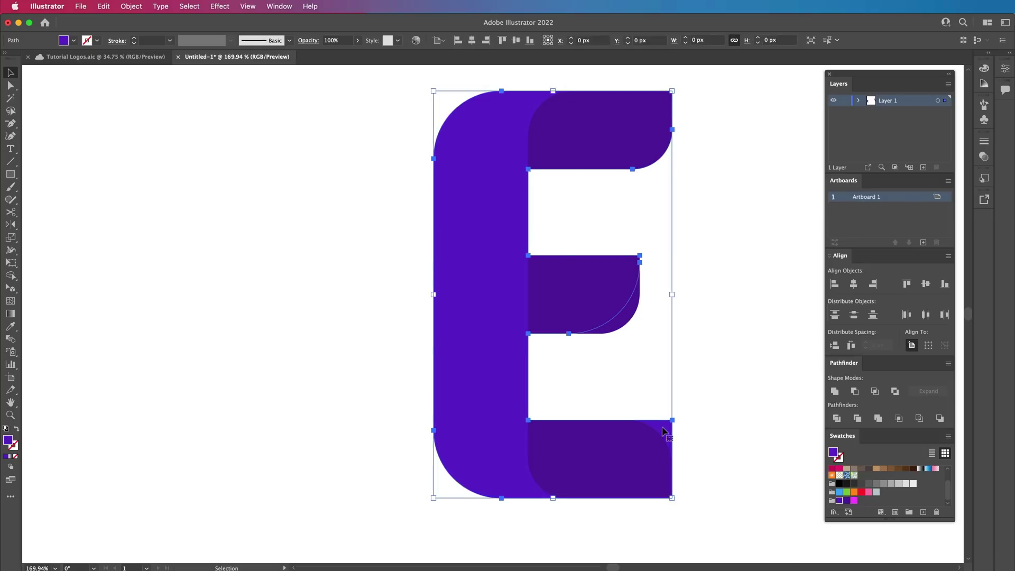
# Round the bottom bar's top-right corner and zoom out to view the finished E.
pyautogui.press('a')
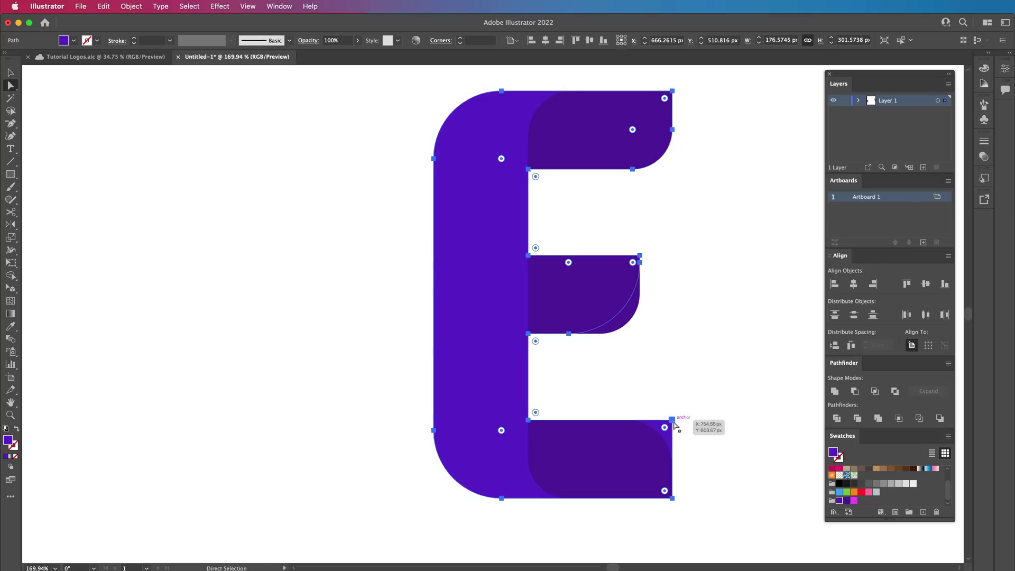
pyautogui.click(672, 421)
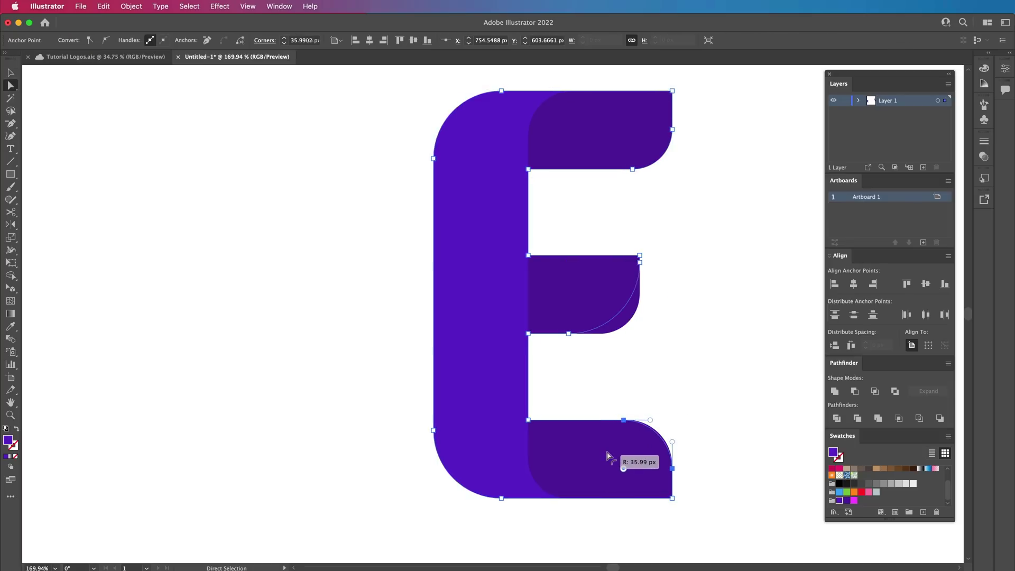
pyautogui.click(709, 362)
pyautogui.press('z')
pyautogui.moveTo(709, 362); pyautogui.dragTo(423, 327)
pyautogui.moveTo(490, 319); pyautogui.dragTo(587, 319)
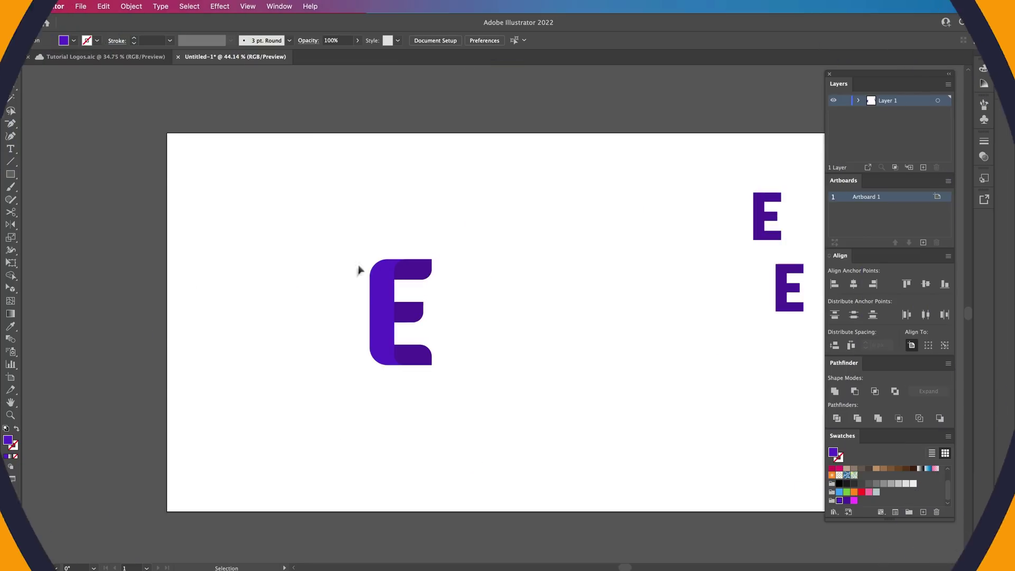
# Copy the whole layered E to the right.
pyautogui.moveTo(477, 405); pyautogui.dragTo(478, 405)
pyautogui.moveTo(391, 317); pyautogui.dragTo(687, 320)
pyautogui.click(485, 374)
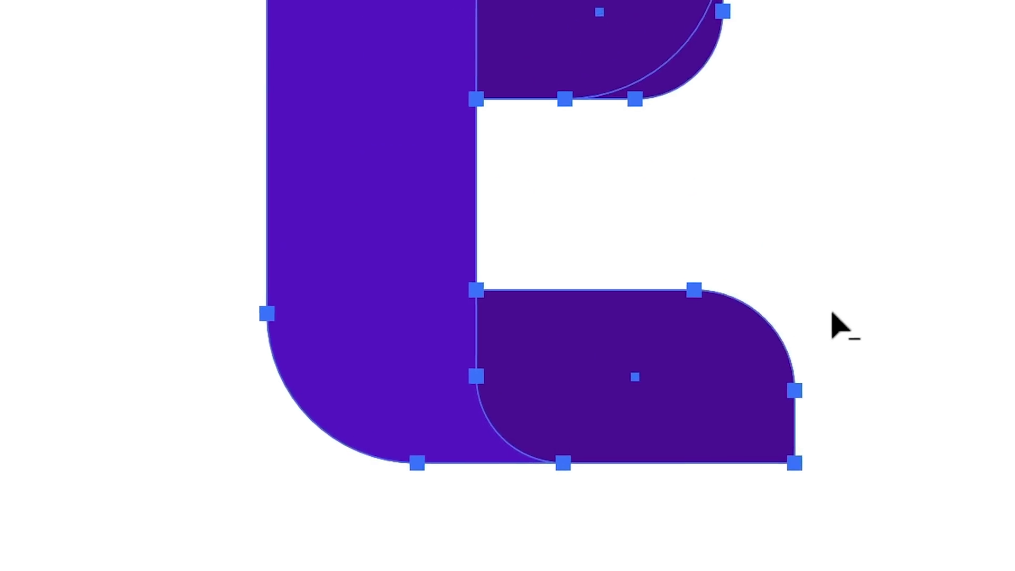
# Delete the stem's arm pieces hidden behind the darker bars with Shape Builder.
pyautogui.keyDown('alt'); pyautogui.click(788, 375); pyautogui.keyUp('alt')
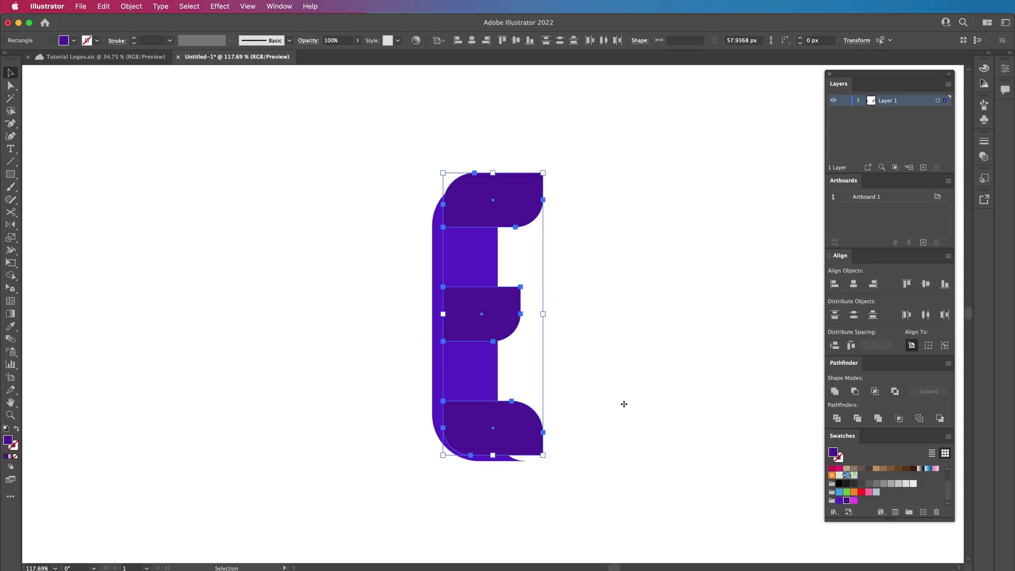
pyautogui.press('Delete')
pyautogui.press('super+z')
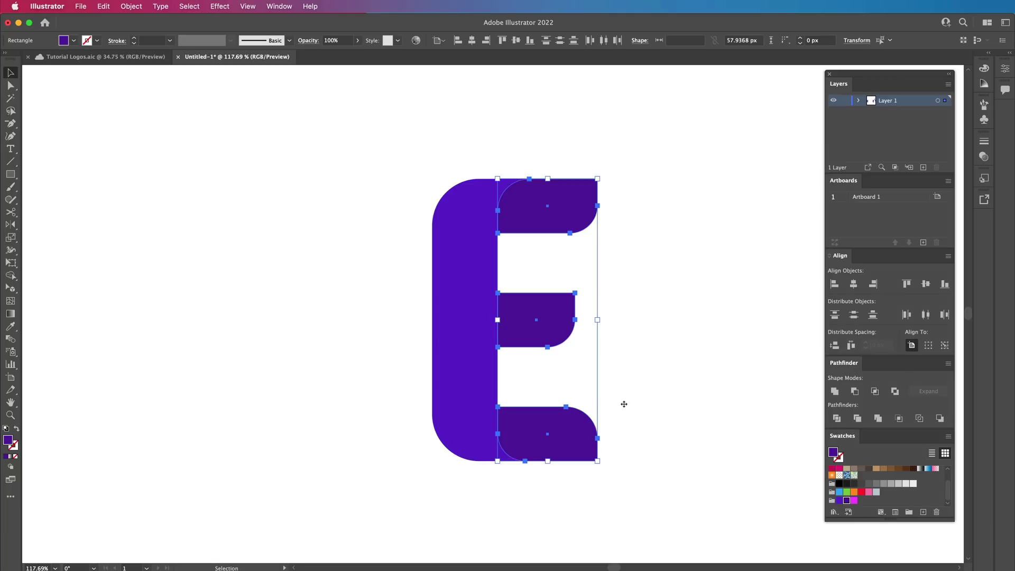
pyautogui.click(623, 404)
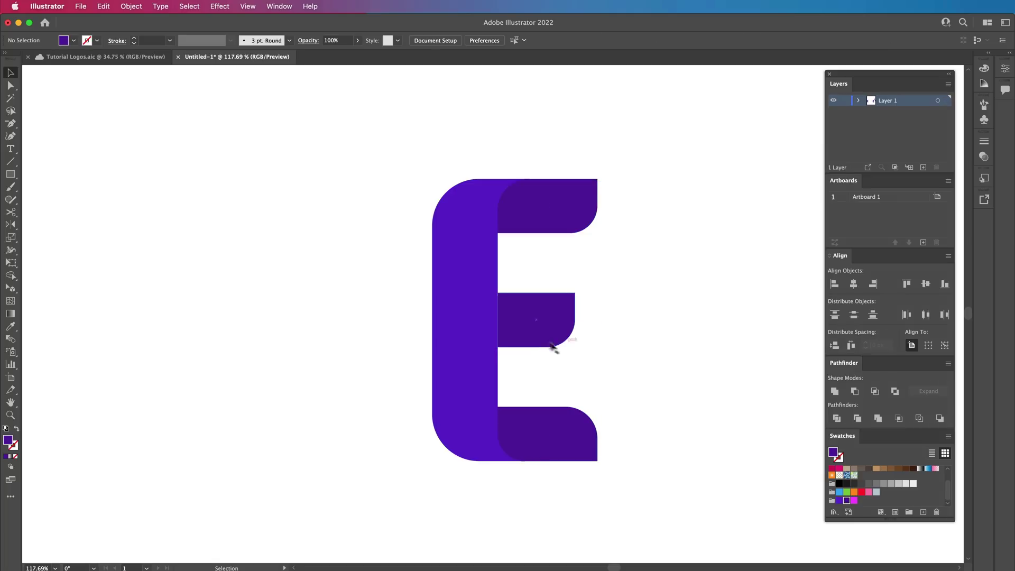
# Realign the top and middle bars and give the stem a vertical white-to-black gradient.
pyautogui.moveTo(553, 345)
pyautogui.mouseDown()
pyautogui.moveTo(700, 367)
pyautogui.moveTo(555, 343)
pyautogui.mouseUp()
pyautogui.moveTo(572, 211); pyautogui.dragTo(553, 222)
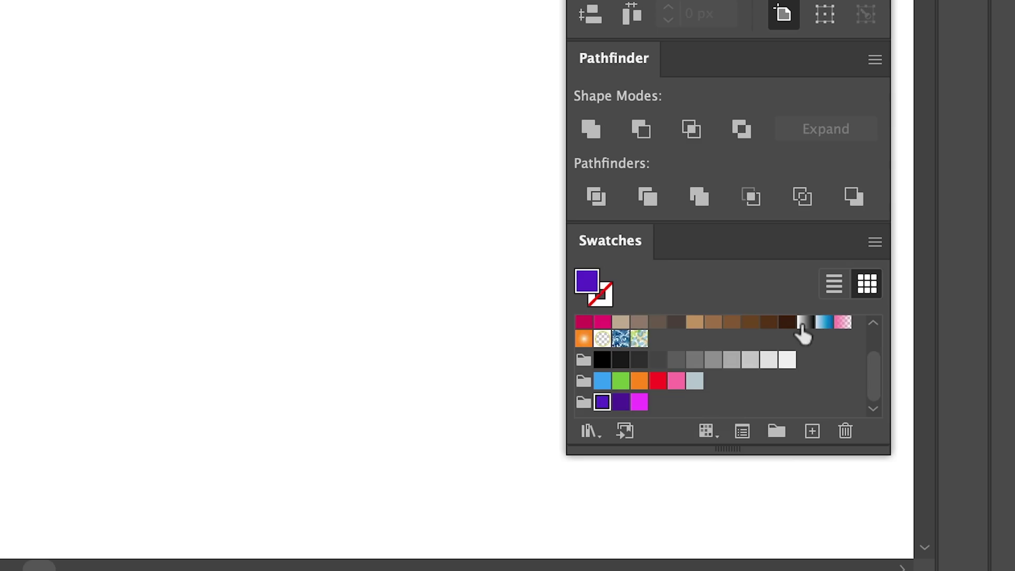
pyautogui.click(920, 470)
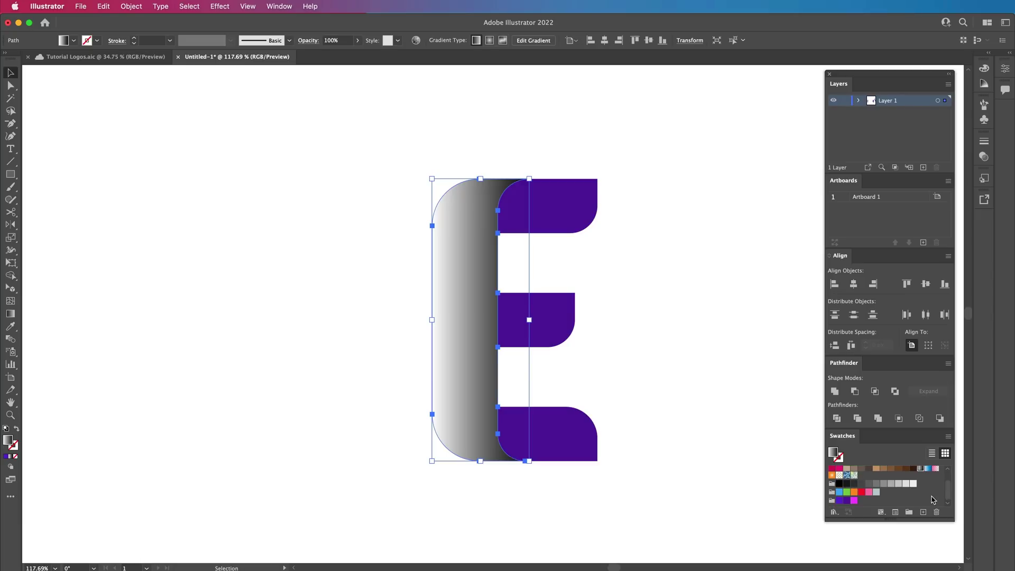
pyautogui.press('g')
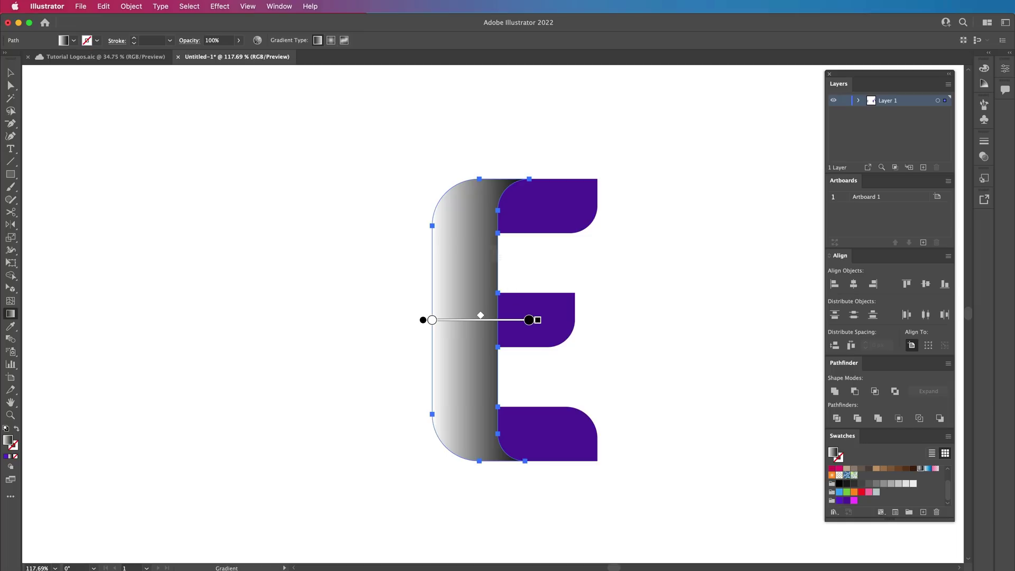
pyautogui.moveTo(471, 195); pyautogui.dragTo(471, 328)
pyautogui.press('space')
pyautogui.moveTo(632, 247); pyautogui.dragTo(630, 387)
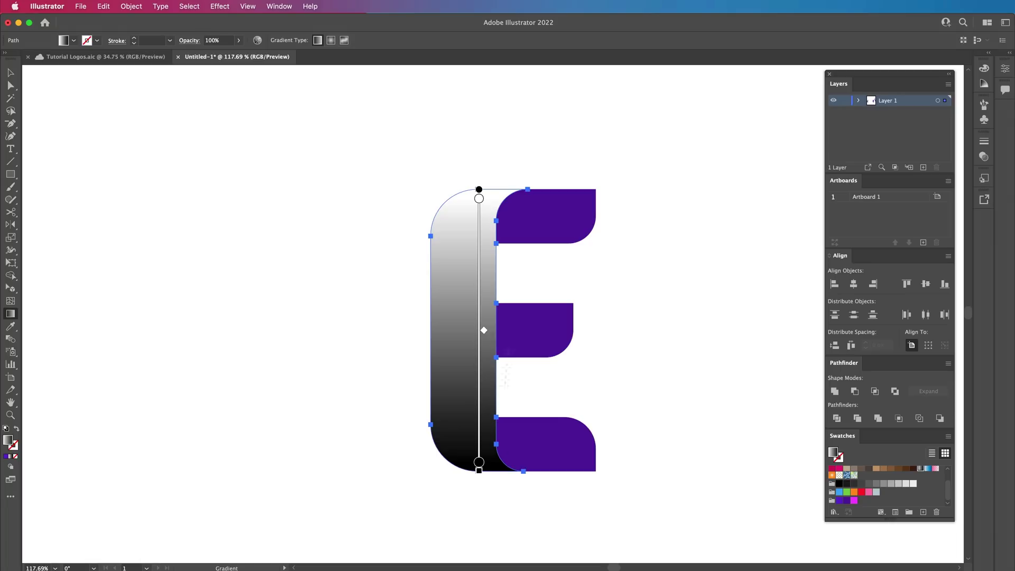
# Set the gradient's top stop to magenta and its bottom stop to purple.
pyautogui.click(478, 201)
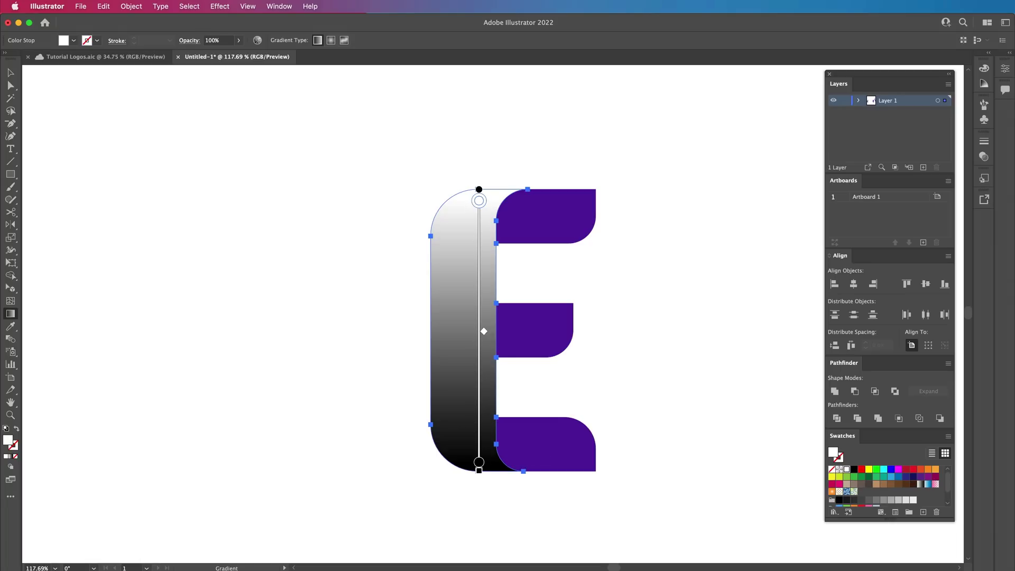
pyautogui.scroll(-2, 907, 495)
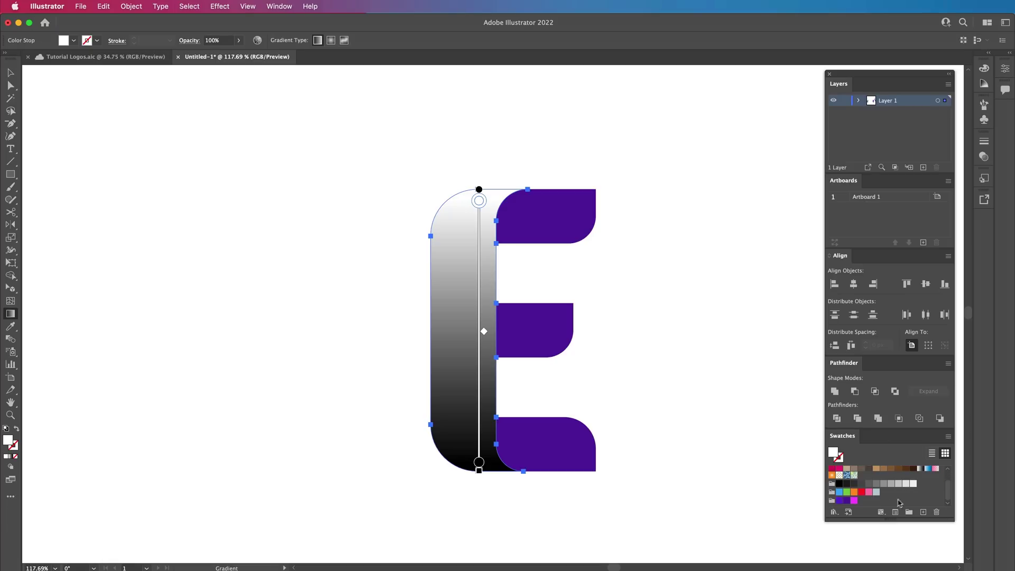
pyautogui.click(854, 501)
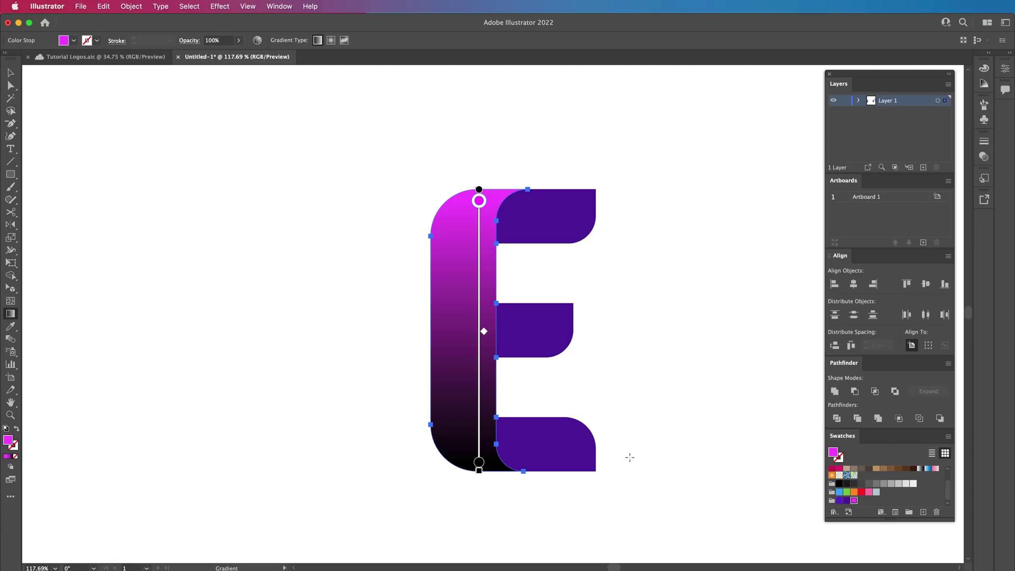
pyautogui.click(479, 463)
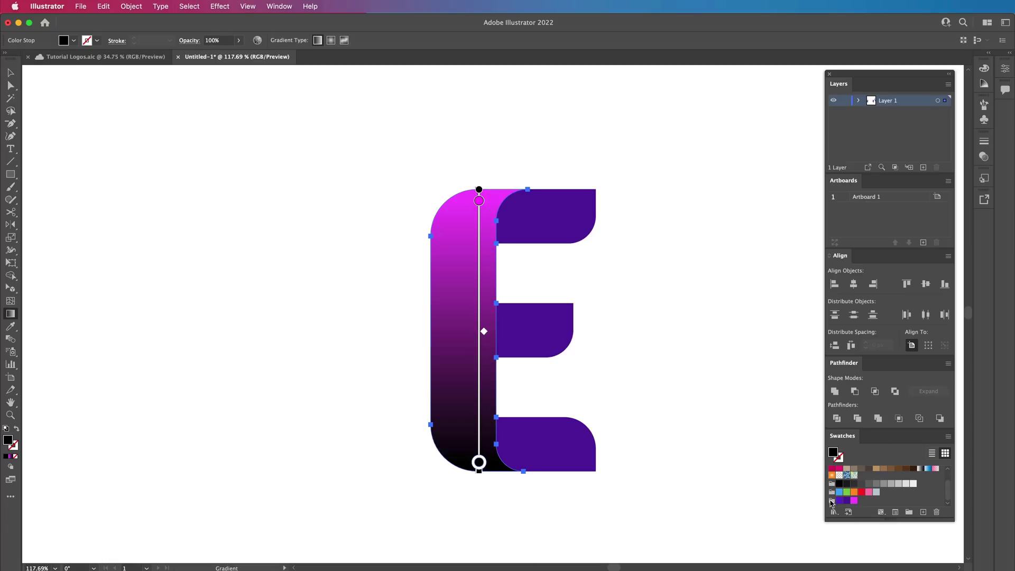
pyautogui.click(844, 501)
pyautogui.moveTo(479, 201); pyautogui.dragTo(482, 228)
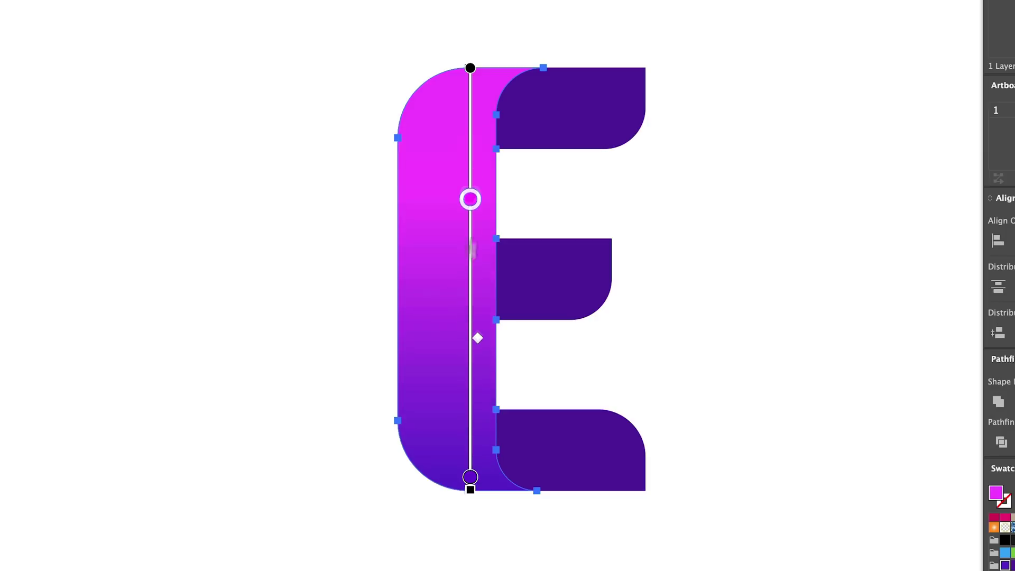
pyautogui.moveTo(475, 125); pyautogui.dragTo(470, 82)
pyautogui.press('v')
pyautogui.click(571, 108)
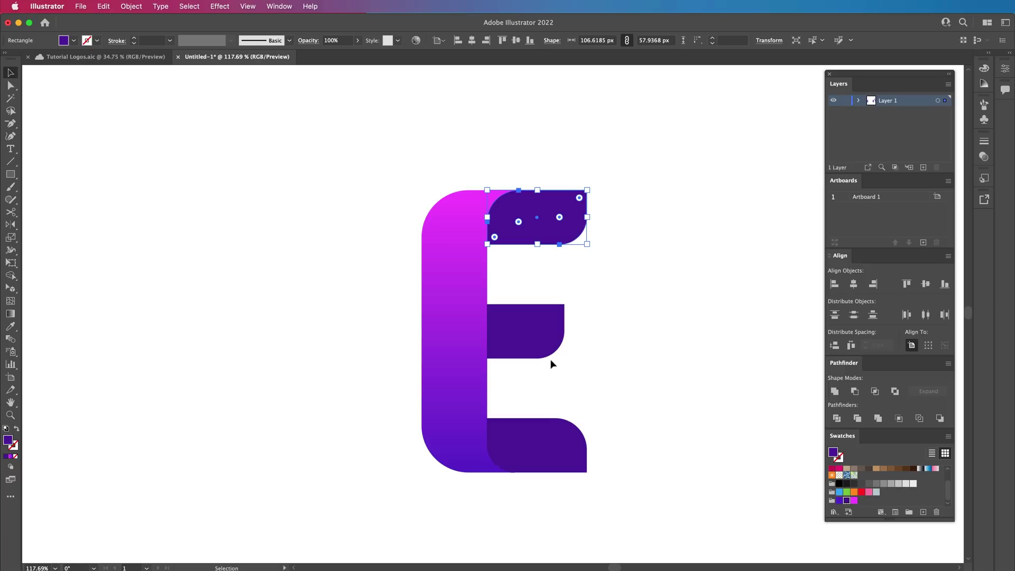
# Copy the left bar's gradient onto the top bar with the Eyedropper and redraw it left to right.
pyautogui.press('i')
pyautogui.click(476, 248)
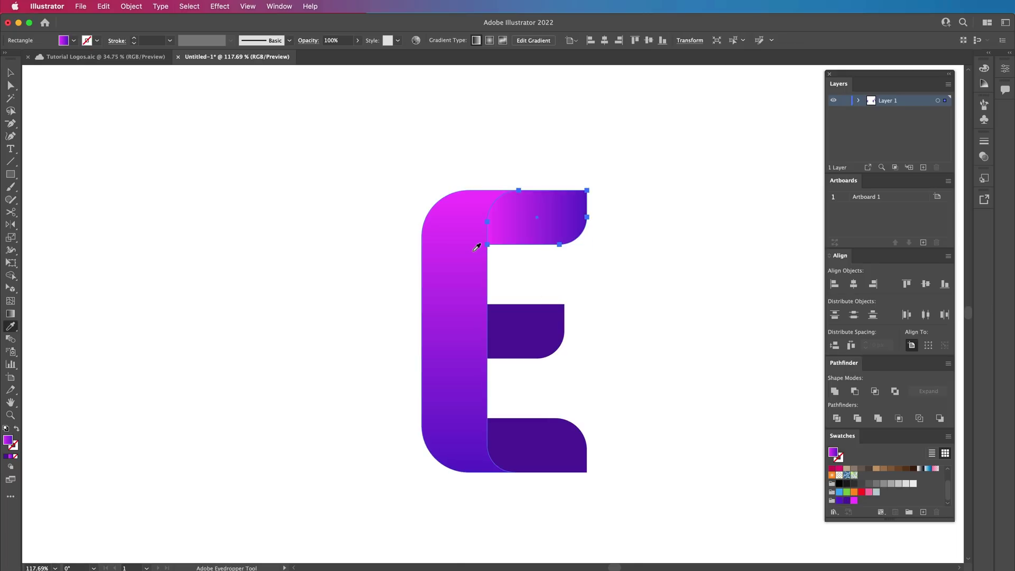
pyautogui.press('g')
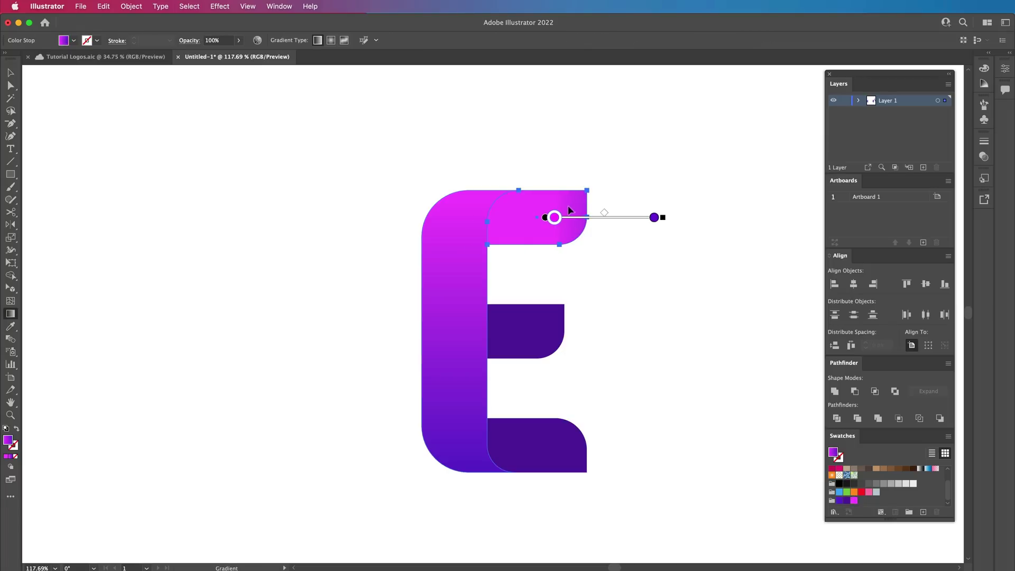
pyautogui.moveTo(592, 201)
pyautogui.mouseDown()
pyautogui.moveTo(496, 201)
pyautogui.moveTo(496, 218)
pyautogui.mouseUp()
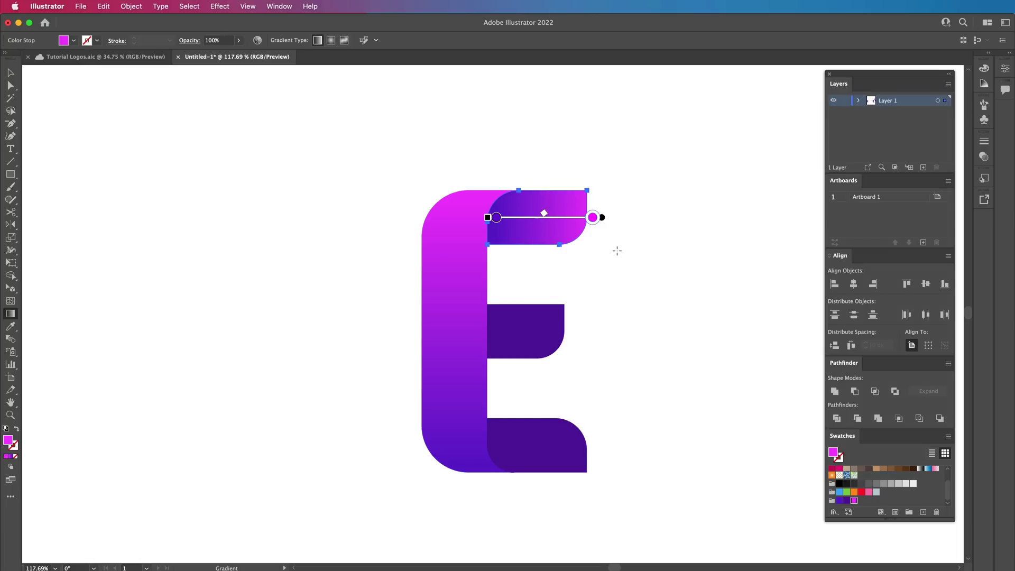
# Make the top bar's left gradient stop dark purple and move the right stop to the bar's end.
pyautogui.press('v')
pyautogui.press('g')
pyautogui.click(495, 218)
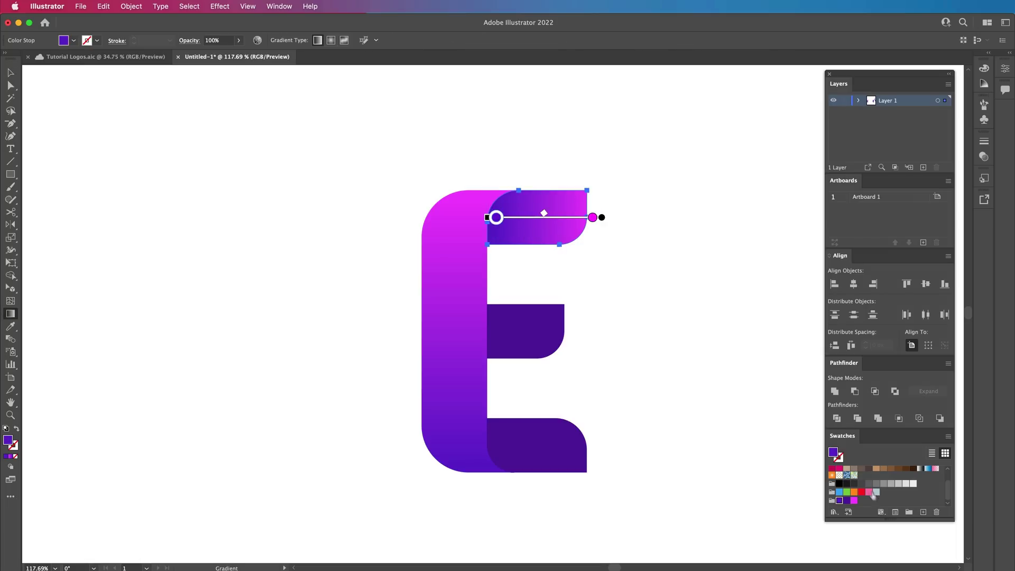
pyautogui.click(846, 500)
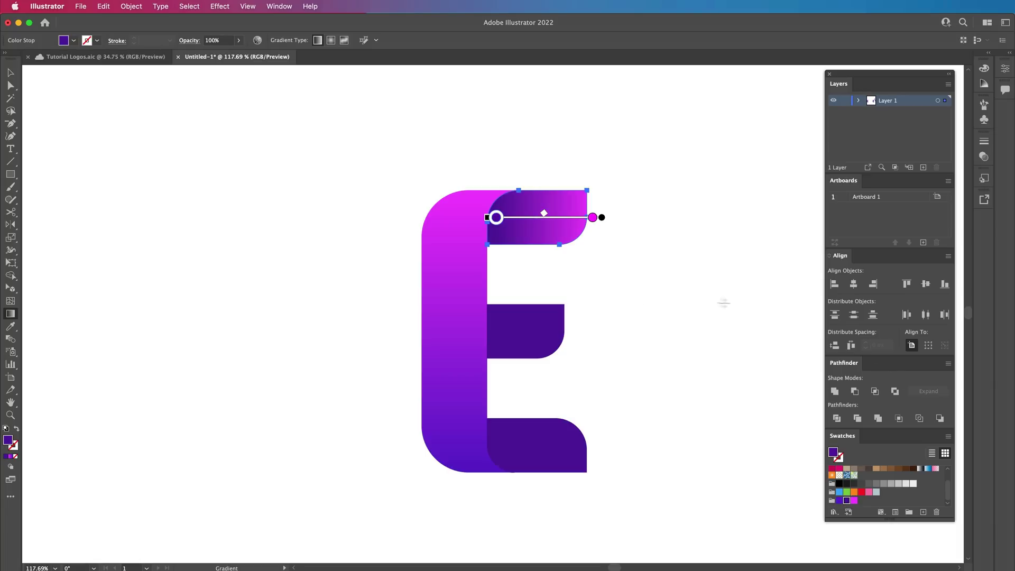
pyautogui.click(593, 217)
pyautogui.moveTo(593, 217); pyautogui.dragTo(573, 217)
pyautogui.moveTo(487, 217)
pyautogui.mouseDown()
pyautogui.moveTo(474, 218)
pyautogui.moveTo(490, 219)
pyautogui.mouseUp()
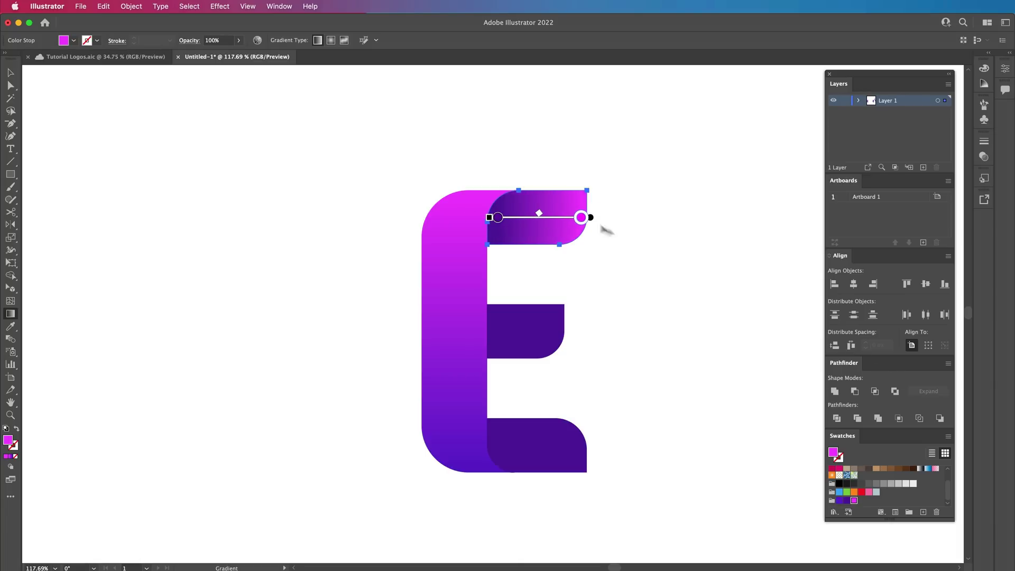
pyautogui.click(584, 237)
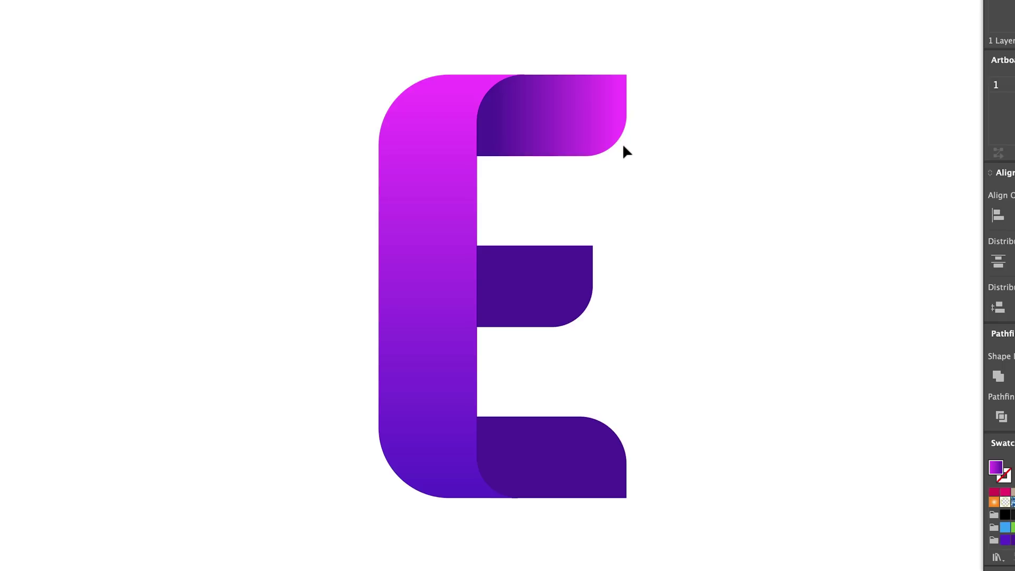
# Apply the top bar's purple-to-magenta gradient to the middle and bottom bars with the Eyedropper.
pyautogui.moveTo(660, 235); pyautogui.dragTo(560, 423)
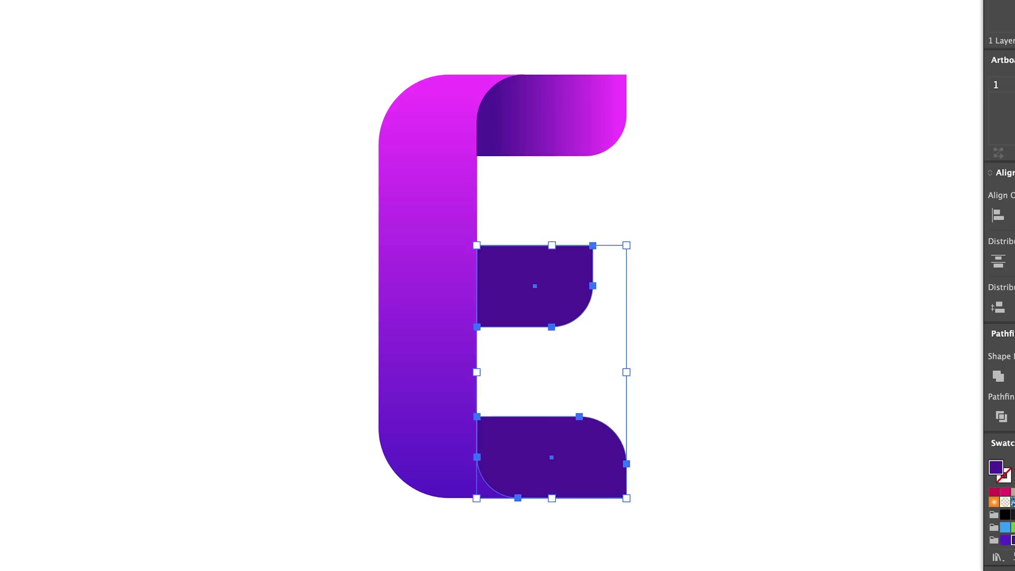
pyautogui.click(559, 306)
pyautogui.click(601, 425)
pyautogui.click(783, 451)
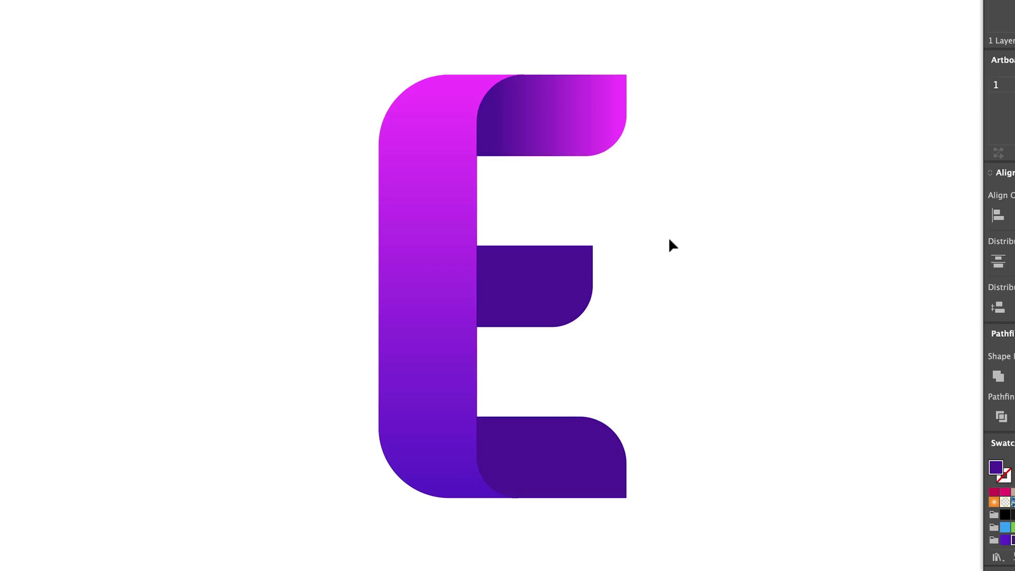
pyautogui.moveTo(612, 210); pyautogui.dragTo(572, 547)
pyautogui.press('i')
pyautogui.click(597, 142)
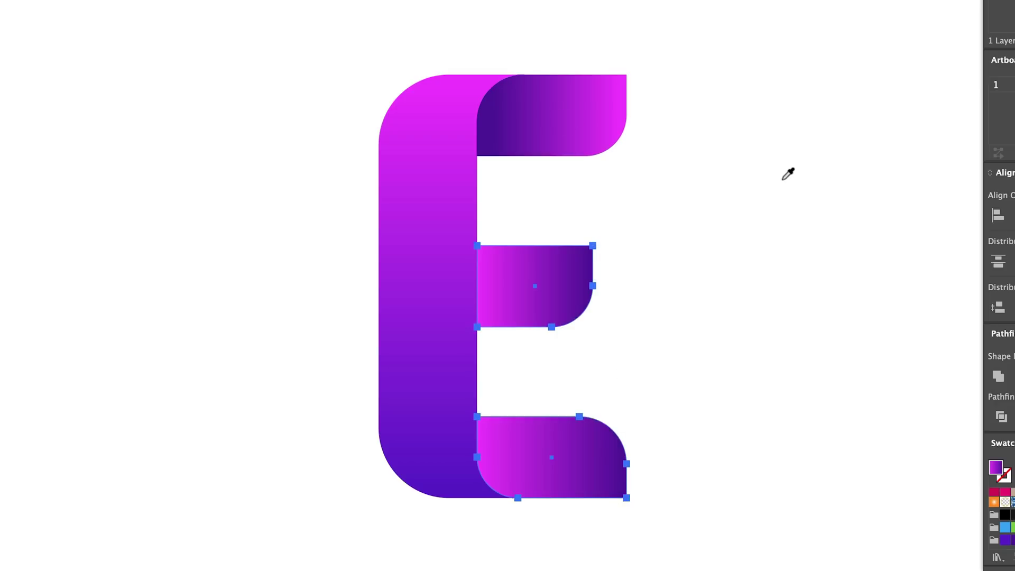
pyautogui.press('v')
pyautogui.click(738, 247)
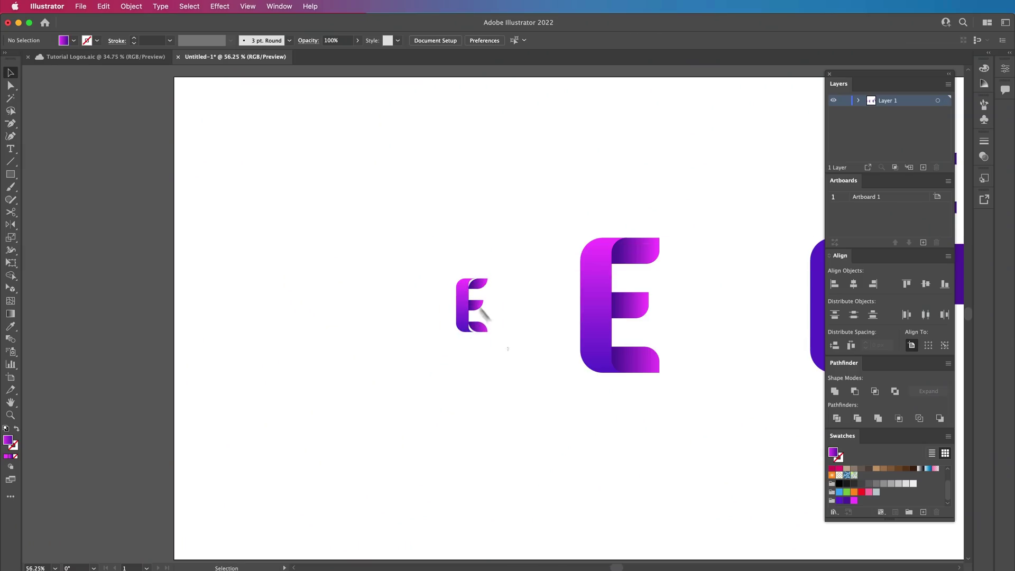
# Expand the small E into plain paths with Object > Shape > Expand Shape.
pyautogui.press('a')
pyautogui.hscroll(5, 476, 312)
pyautogui.hscroll(-5, 470, 297)
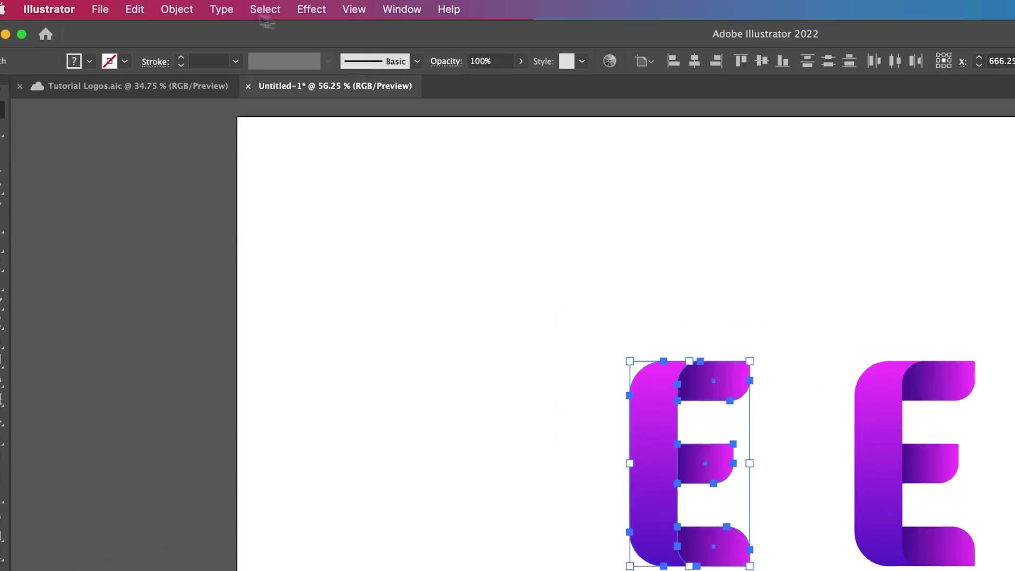
pyautogui.click(131, 6)
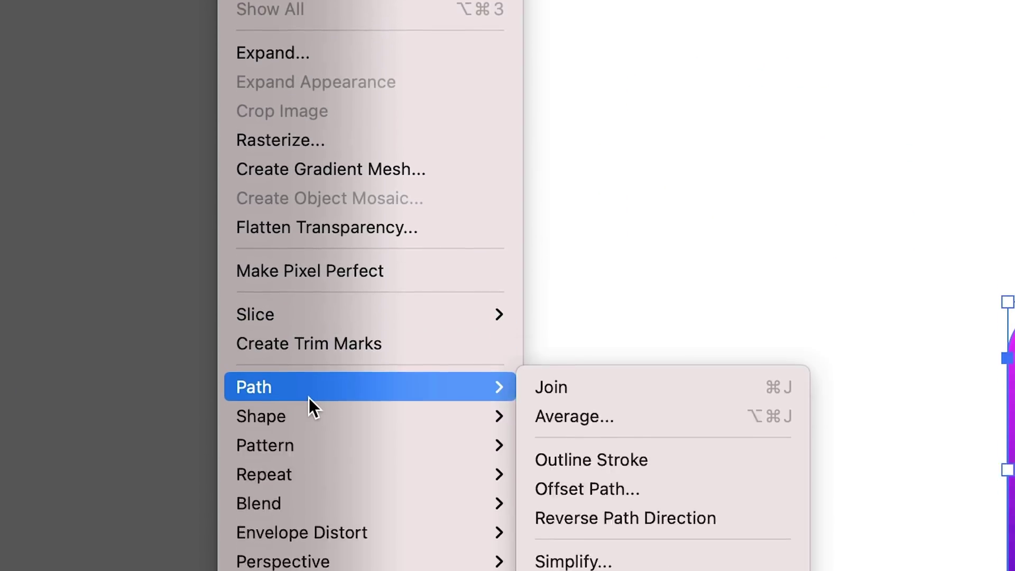
pyautogui.moveTo(300, 160)
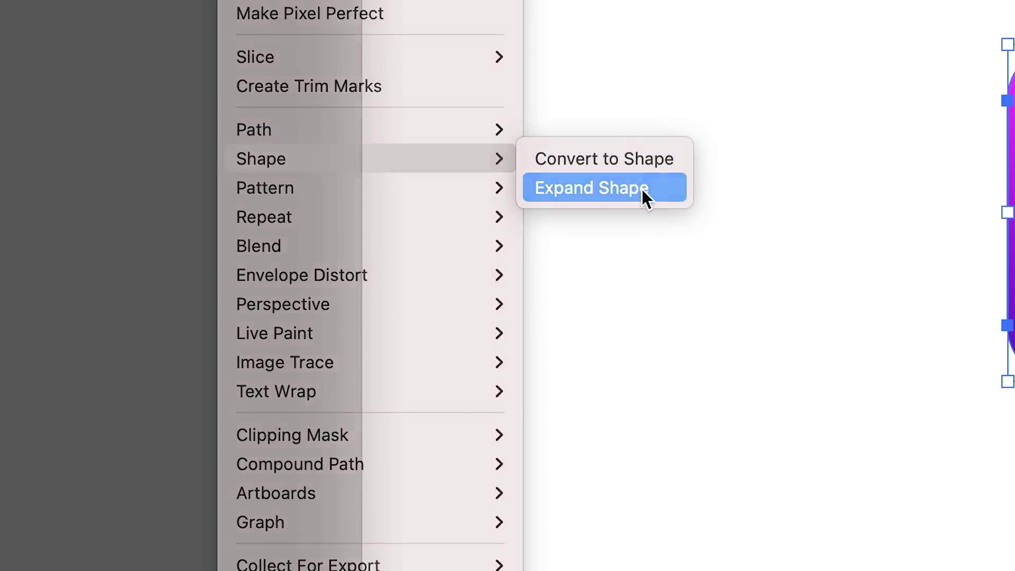
pyautogui.click(642, 189)
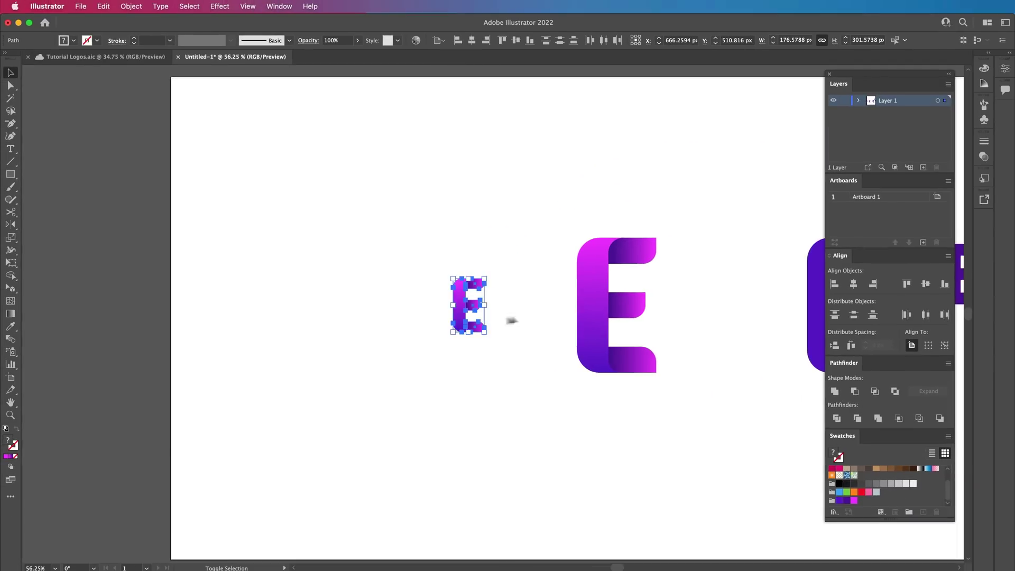
# Zoom in on the expanded small E and select all its paths.
pyautogui.press('z')
pyautogui.moveTo(460, 298); pyautogui.dragTo(509, 311)
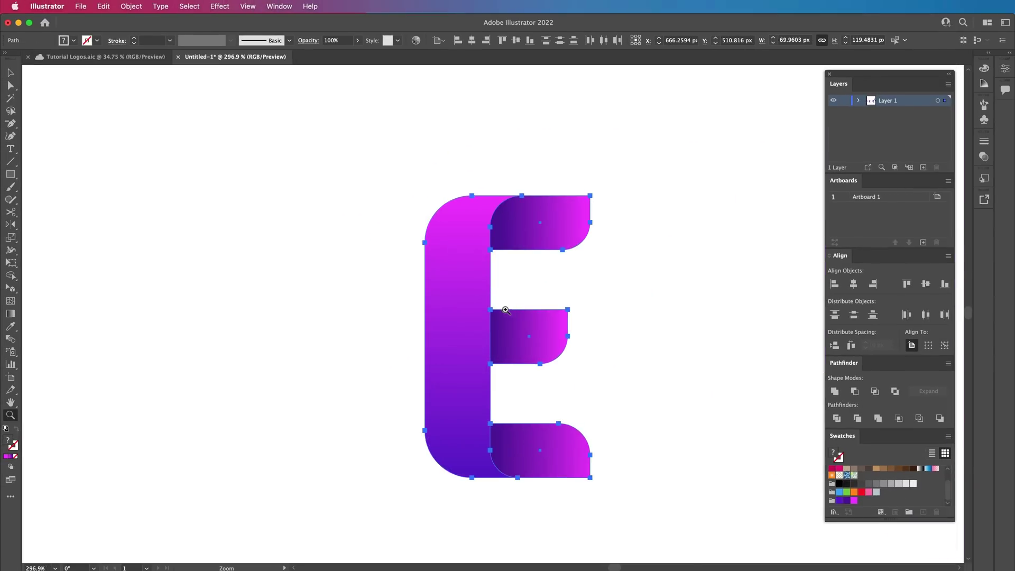
pyautogui.press('v')
pyautogui.click(645, 350)
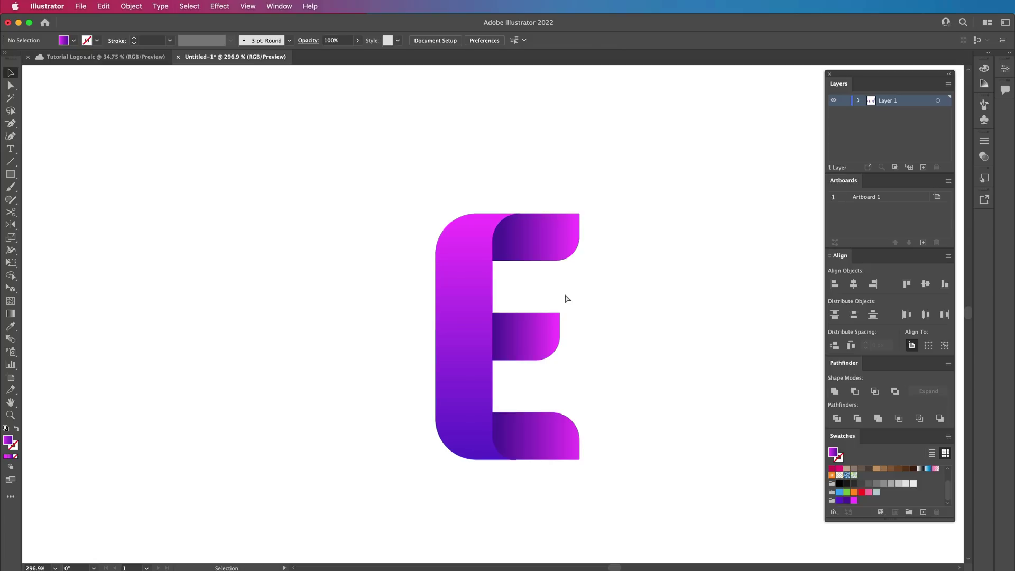
pyautogui.press('super+a')
# Scale the large gradient E down to a small size using its bounding box.
pyautogui.press('z')
pyautogui.moveTo(628, 296); pyautogui.dragTo(478, 310)
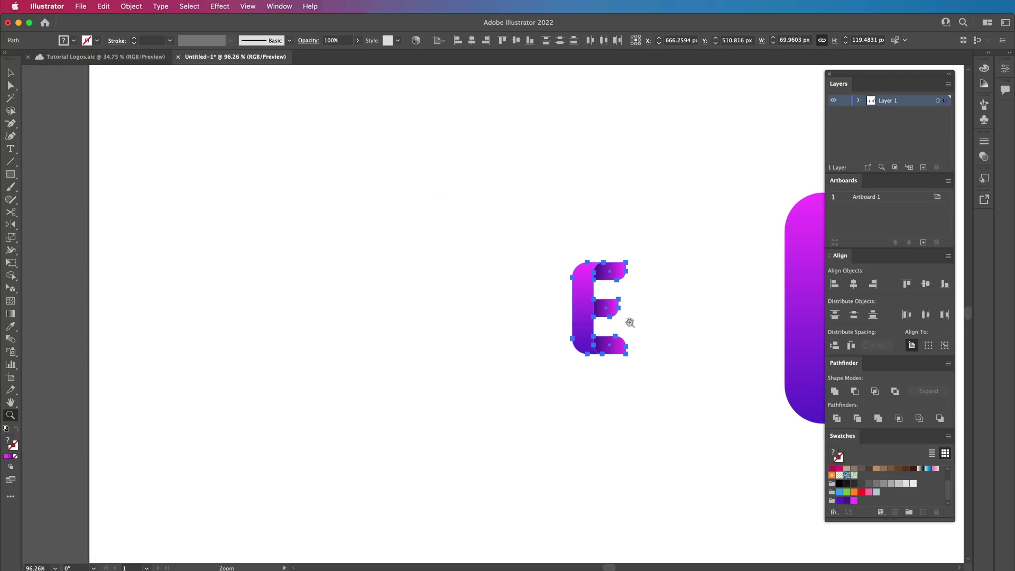
pyautogui.hscroll(10, 630, 322)
pyautogui.moveTo(682, 174); pyautogui.dragTo(592, 351)
pyautogui.press('v')
pyautogui.click(653, 245)
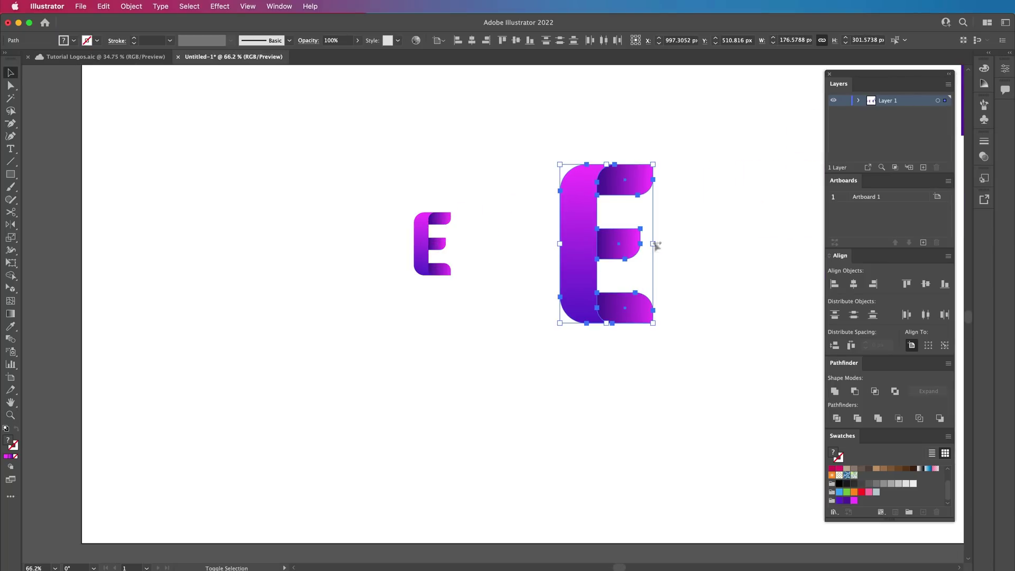
pyautogui.moveTo(654, 244); pyautogui.dragTo(625, 256)
pyautogui.click(637, 256)
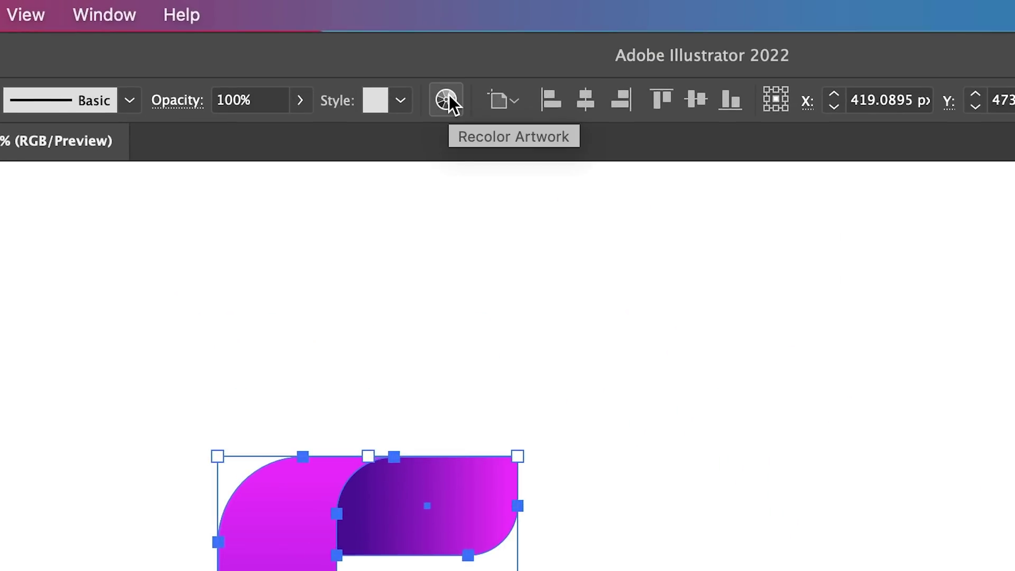
# In Recolor Artwork, rotate the copied E's colour wheel from purple to reds and oranges and apply.
pyautogui.click(449, 95)
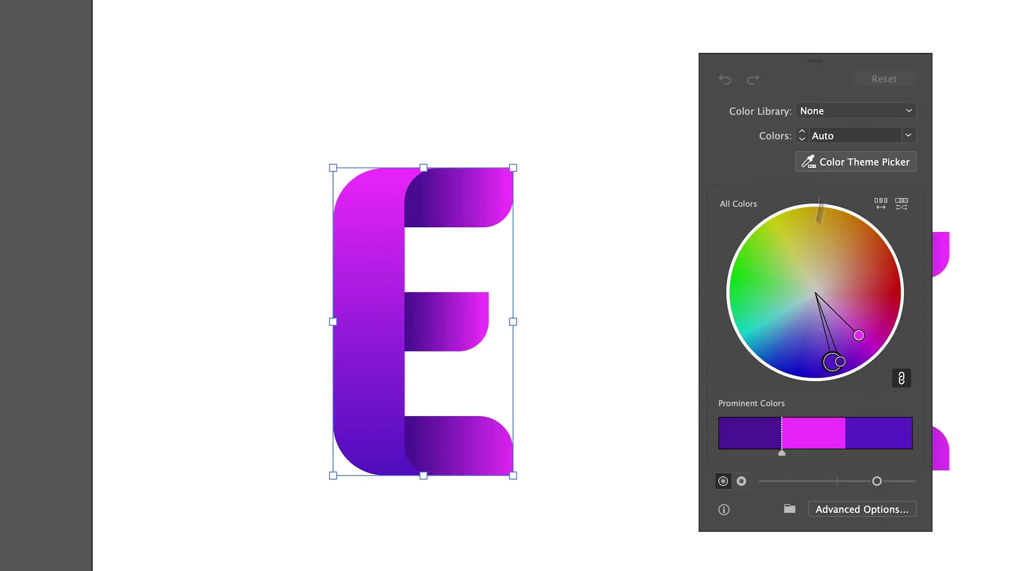
pyautogui.click(851, 516)
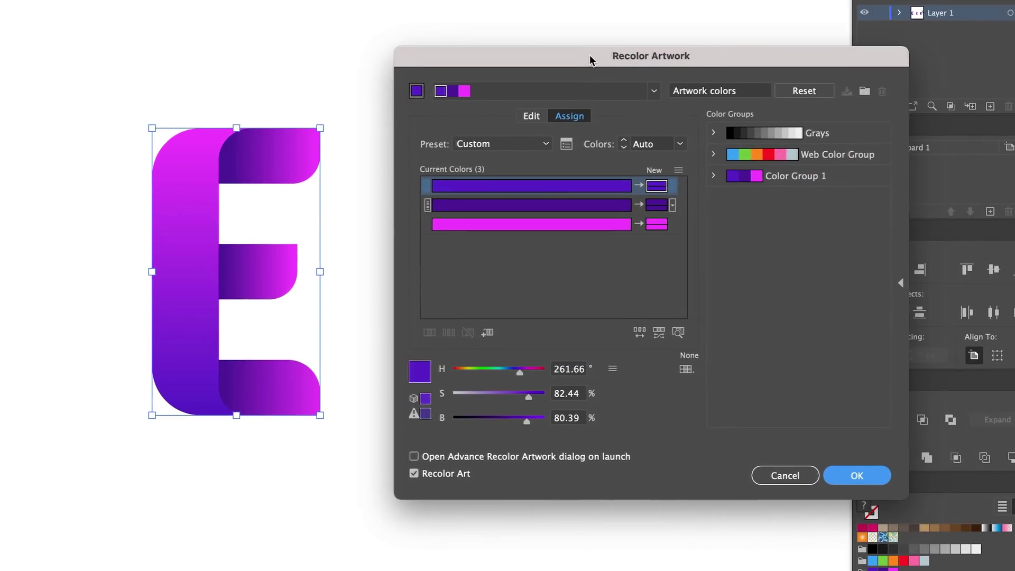
pyautogui.moveTo(590, 59); pyautogui.dragTo(586, 59)
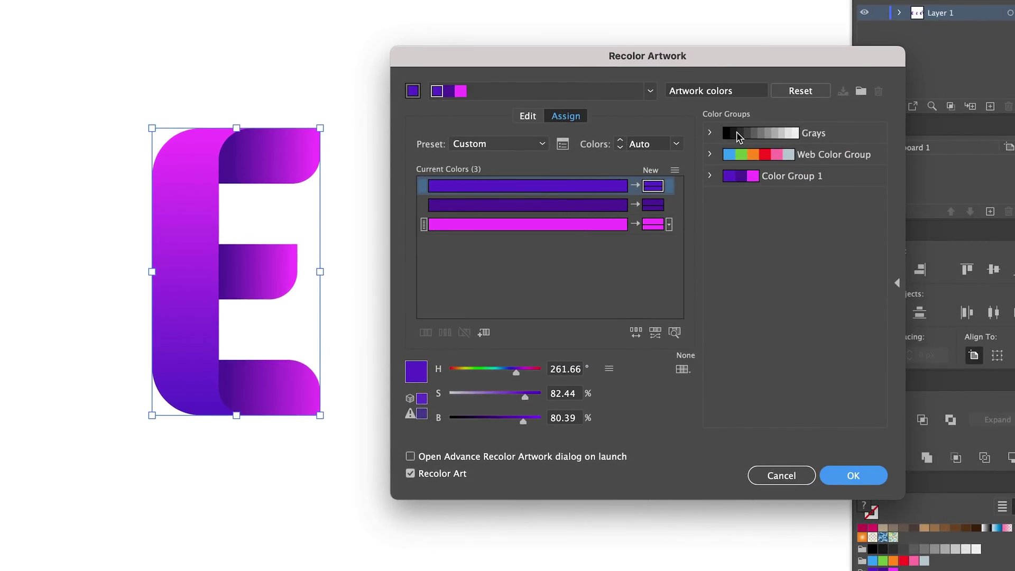
pyautogui.click(521, 116)
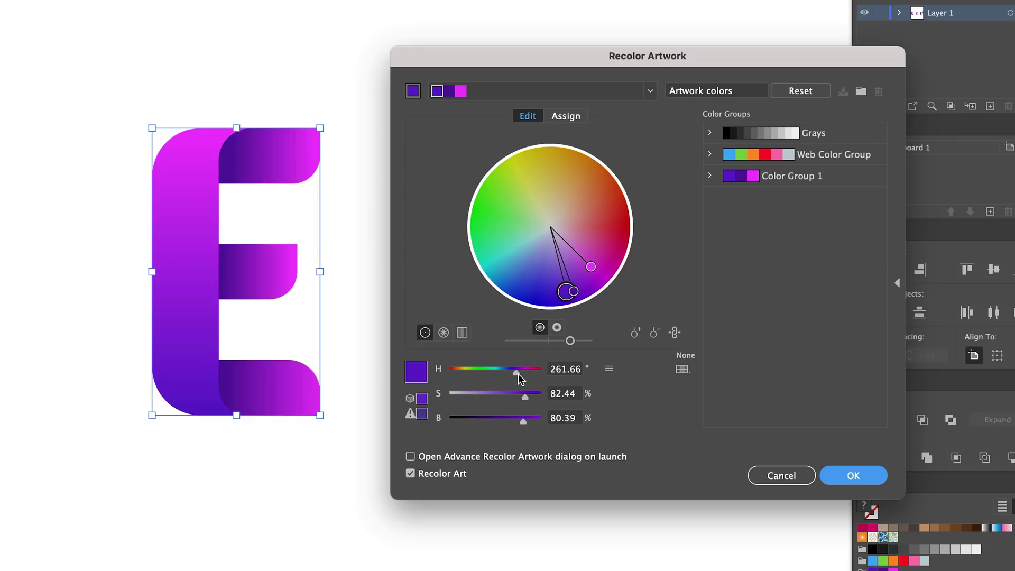
pyautogui.moveTo(518, 374); pyautogui.dragTo(452, 376)
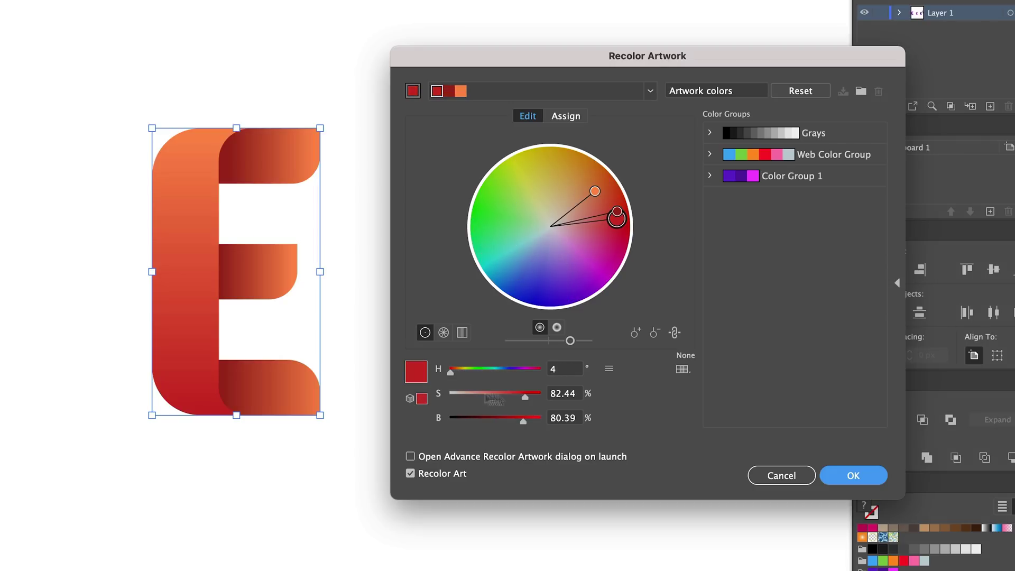
pyautogui.click(854, 475)
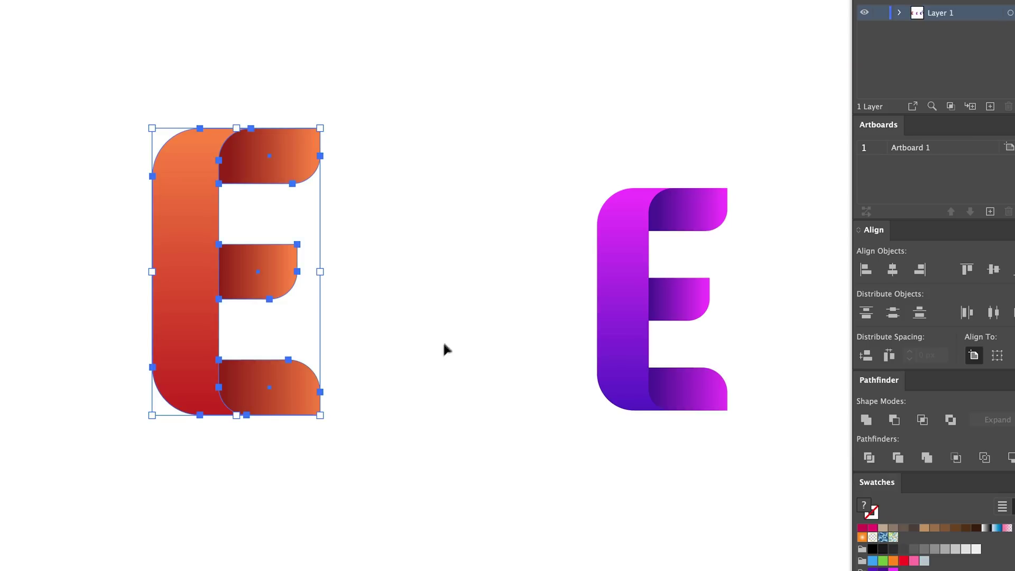
pyautogui.moveTo(419, 324); pyautogui.dragTo(574, 403)
# Scroll down through Squarespace's Popular Designs template cards.
pyautogui.click(573, 403)
pyautogui.scroll(2, 408, 347)
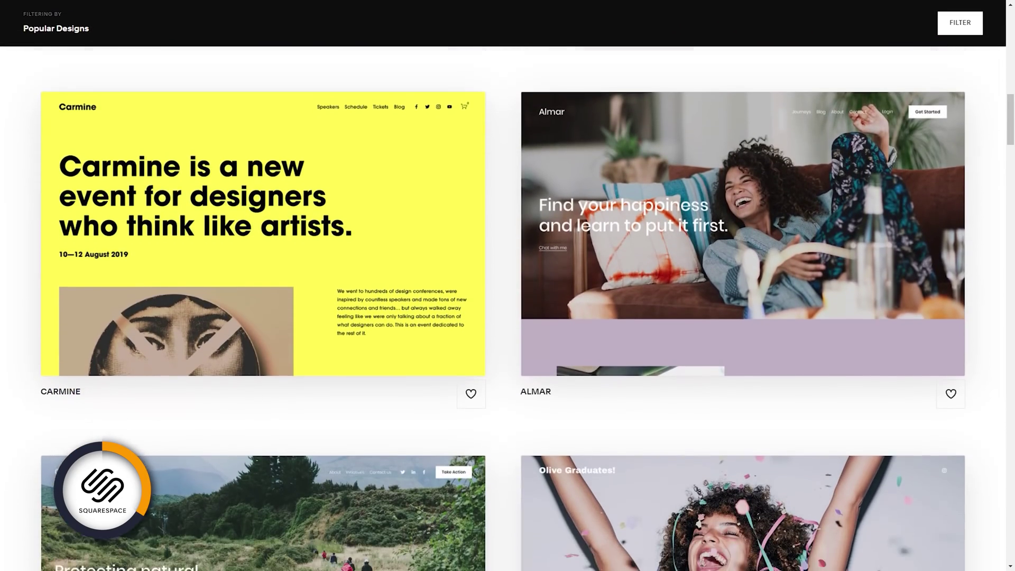
pyautogui.scroll(-5, 507, 285)
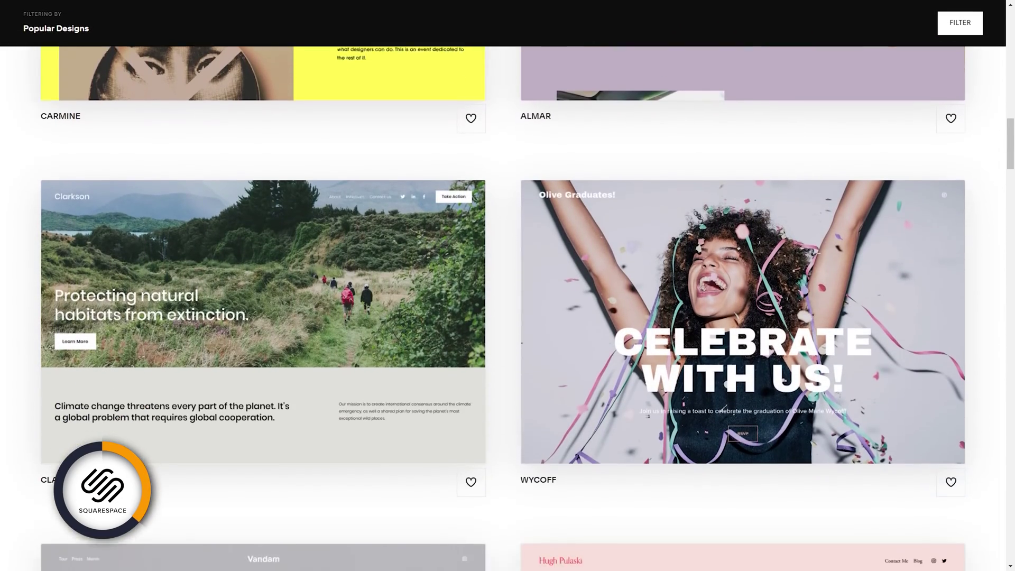
pyautogui.scroll(-7, 507, 286)
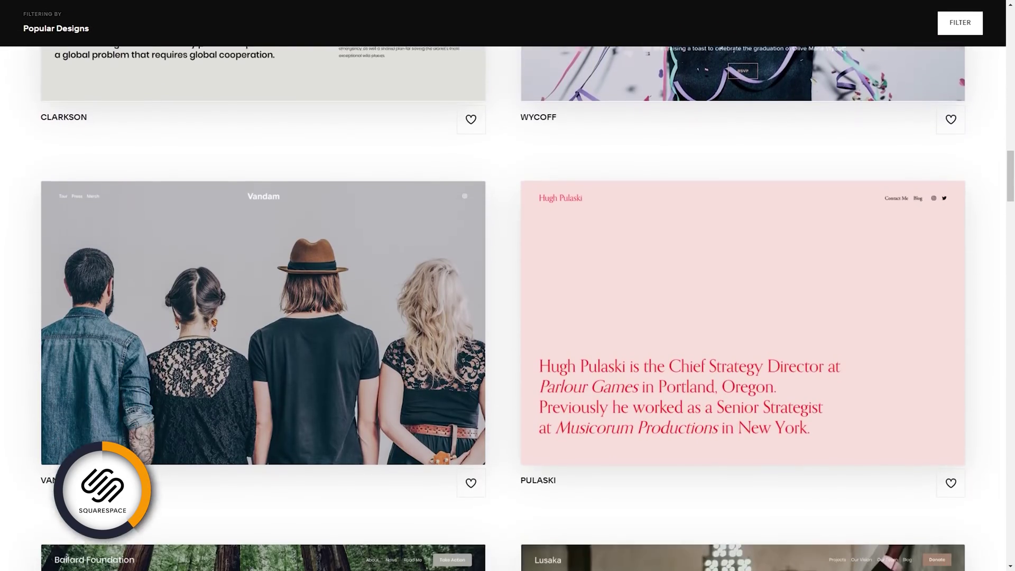
pyautogui.scroll(-8, 508, 285)
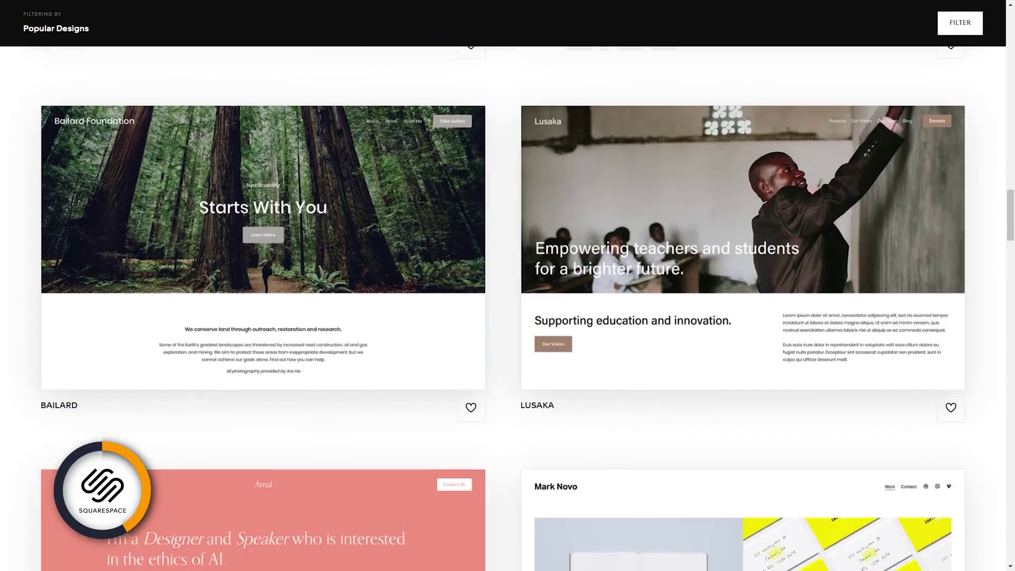
pyautogui.scroll(-9, 508, 286)
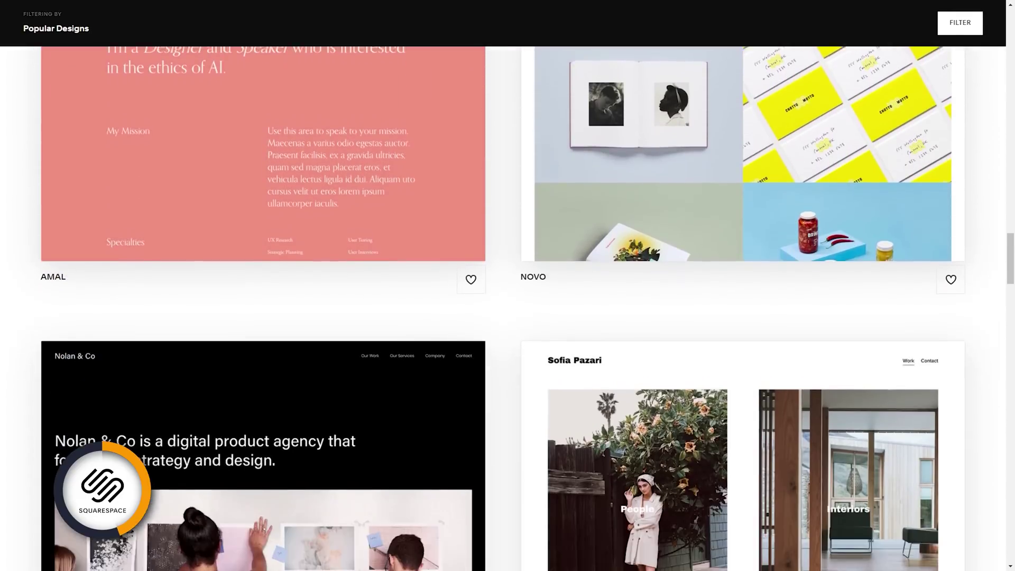
pyautogui.scroll(-9, 508, 286)
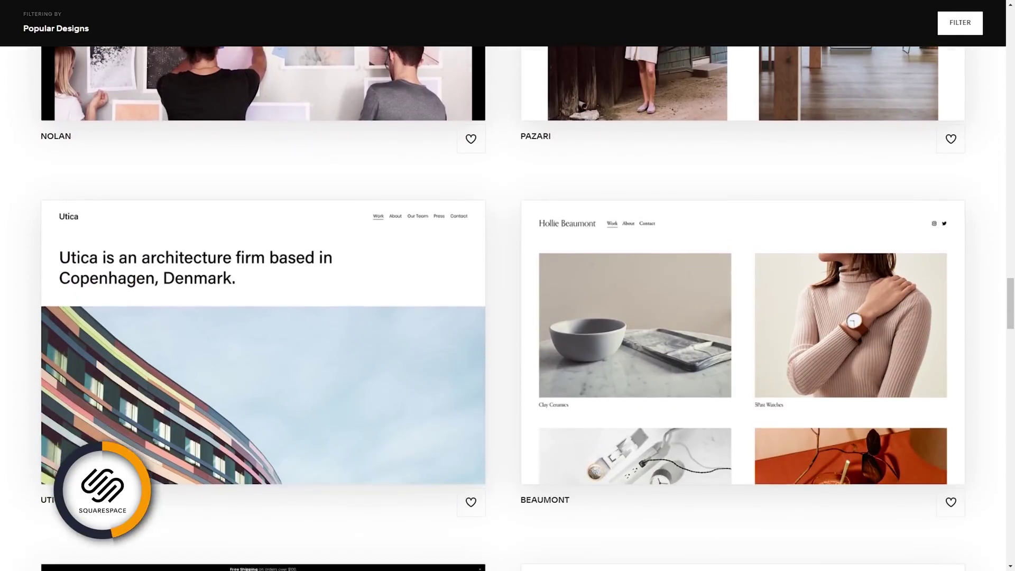
pyautogui.scroll(-9, 507, 286)
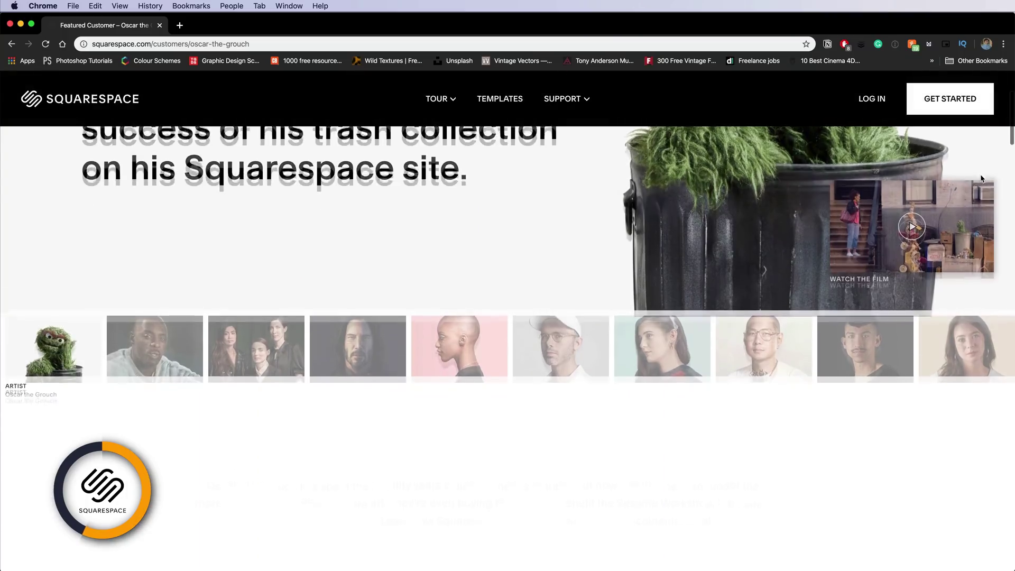
pyautogui.scroll(-3, 980, 178)
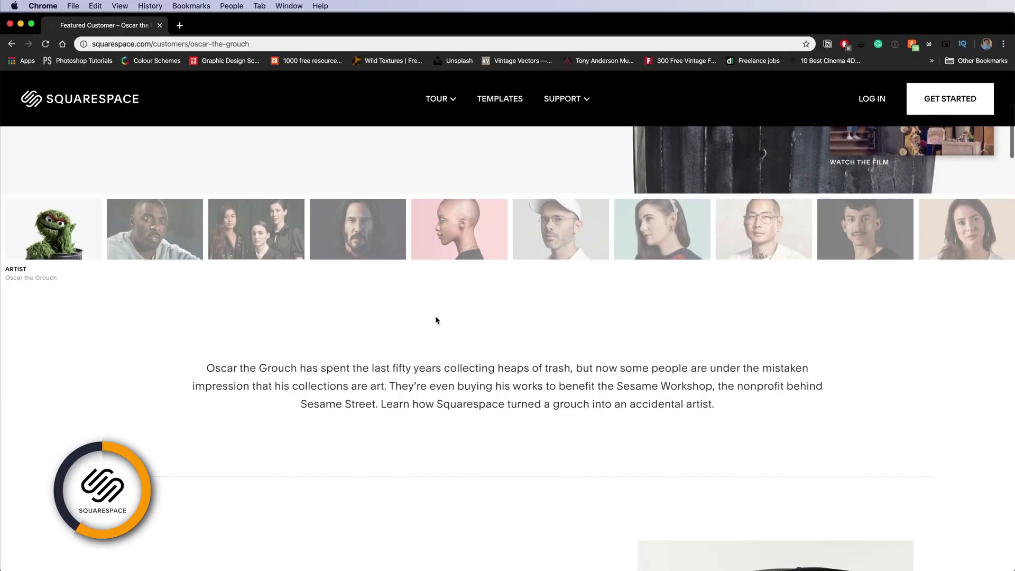
# Open the next featured customer's story from the customer thumbnail strip.
pyautogui.click(385, 267)
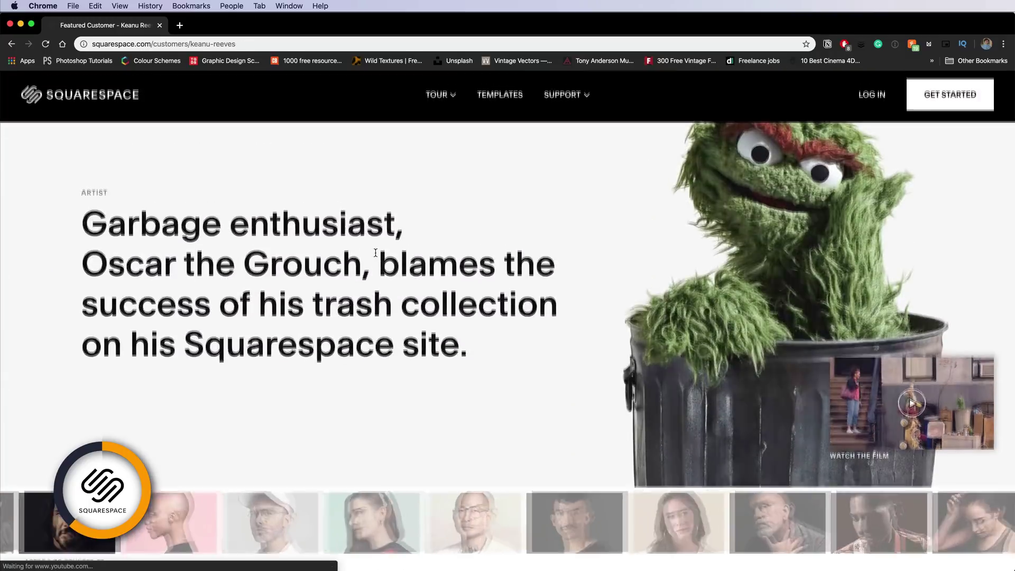
pyautogui.scroll(-1, 434, 280)
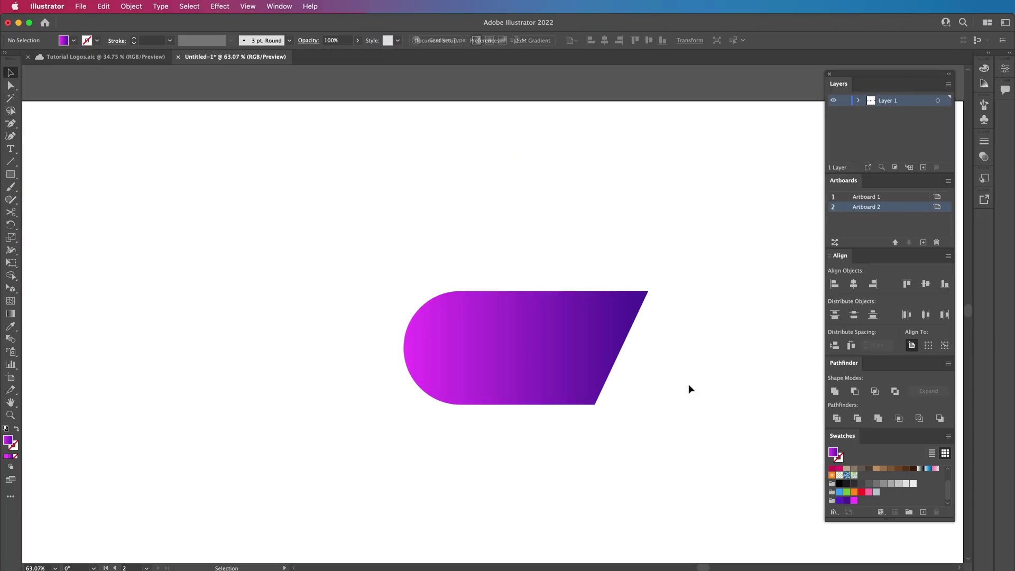
# Fill the purple gradient shape with solid orange and move it up and left.
pyautogui.click(526, 358)
pyautogui.scroll(2, 872, 488)
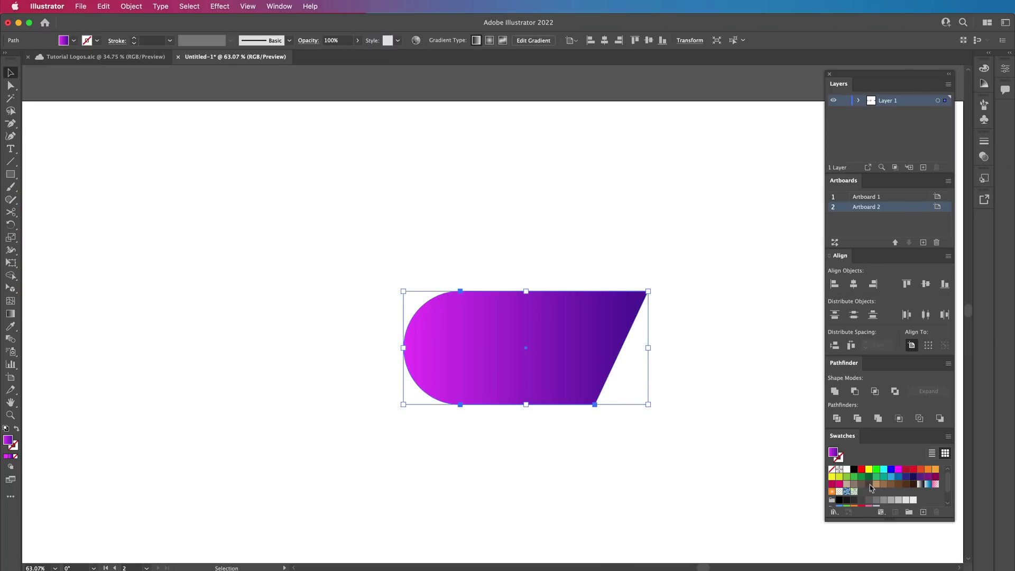
pyautogui.click(928, 469)
pyautogui.moveTo(544, 334); pyautogui.dragTo(497, 369)
# Drag the copy's anchor points with Direct Selection to form a triangle.
pyautogui.press('a')
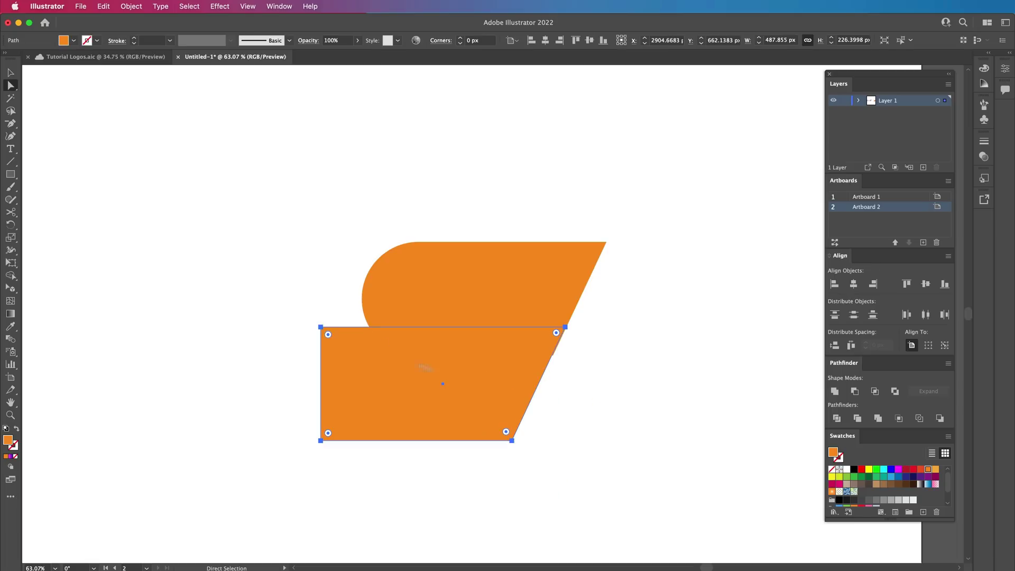
pyautogui.click(320, 327)
pyautogui.moveTo(321, 327); pyautogui.dragTo(478, 291)
pyautogui.moveTo(320, 440); pyautogui.dragTo(423, 323)
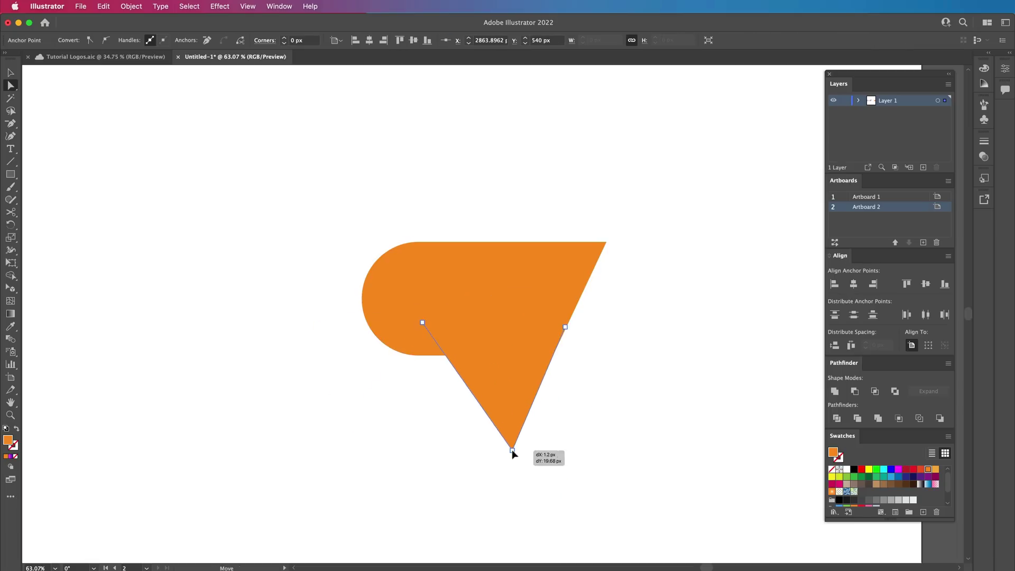
pyautogui.moveTo(529, 363); pyautogui.dragTo(531, 365)
pyautogui.click(603, 381)
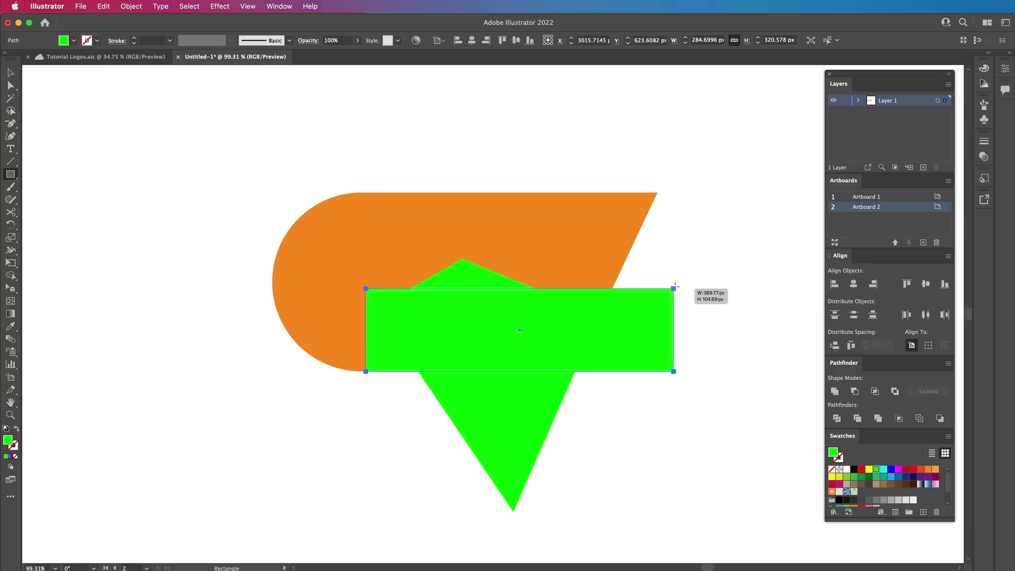
# Trim the triangle into a downward tail using a rectangle and the Shape Builder tool.
pyautogui.moveTo(673, 286); pyautogui.dragTo(694, 259)
pyautogui.keyDown('shift'); pyautogui.click(514, 439); pyautogui.keyUp('shift')
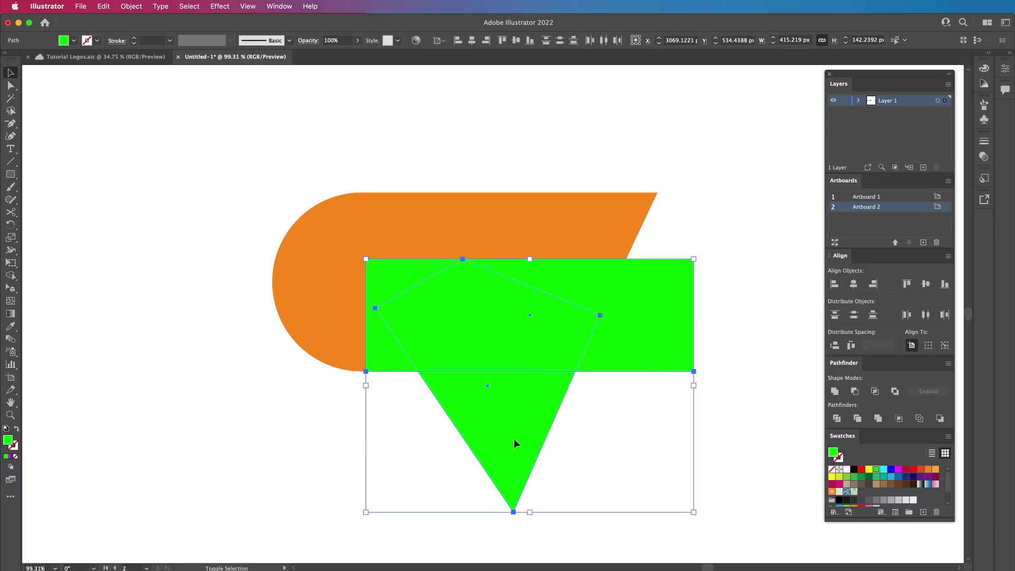
pyautogui.hotkey('shift', 'm')
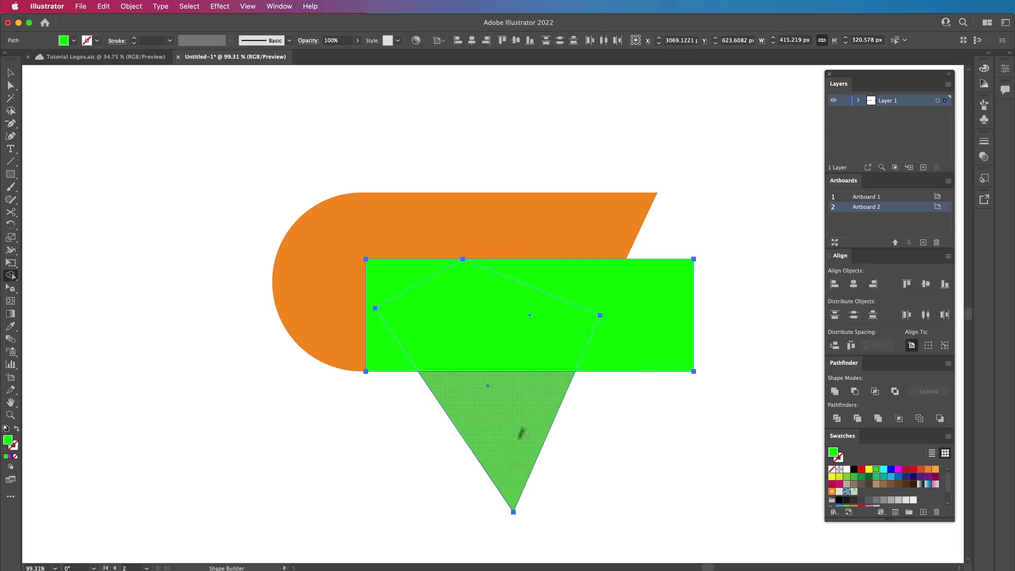
pyautogui.keyDown('alt'); pyautogui.click(661, 341); pyautogui.keyUp('alt')
pyautogui.keyDown('alt'); pyautogui.click(502, 317); pyautogui.keyUp('alt')
pyautogui.keyDown('alt'); pyautogui.click(383, 338); pyautogui.keyUp('alt')
pyautogui.press('v')
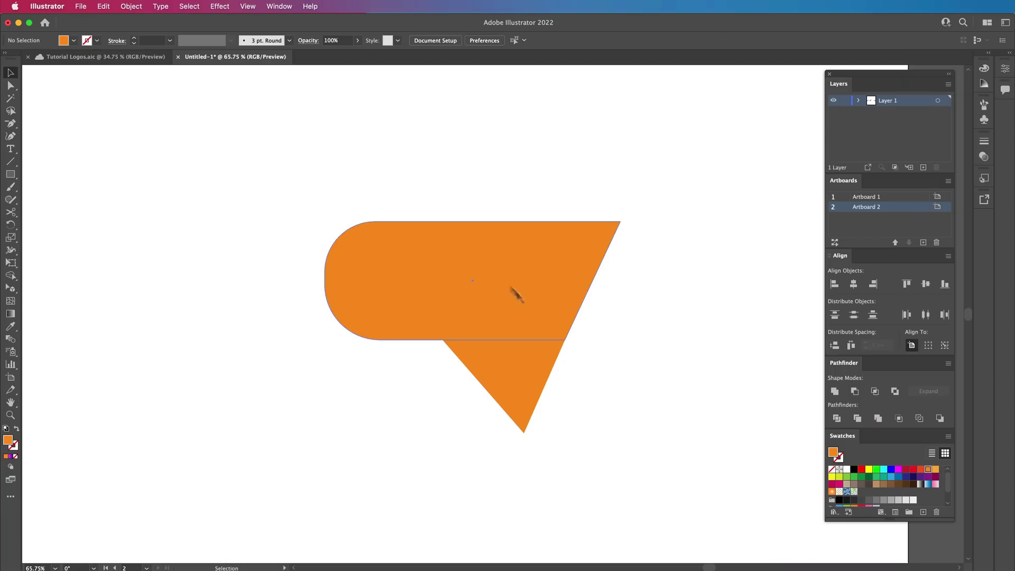
# Give the bubble a red-to-orange linear gradient and the tail a vertical red-to-orange gradient.
pyautogui.click(536, 352)
pyautogui.click(605, 396)
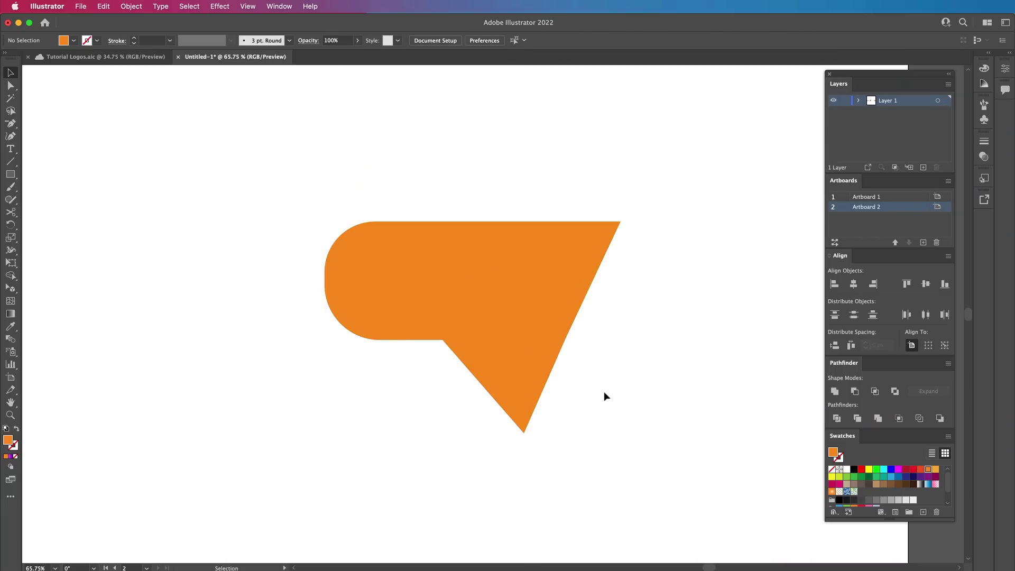
pyautogui.moveTo(575, 363); pyautogui.dragTo(587, 339)
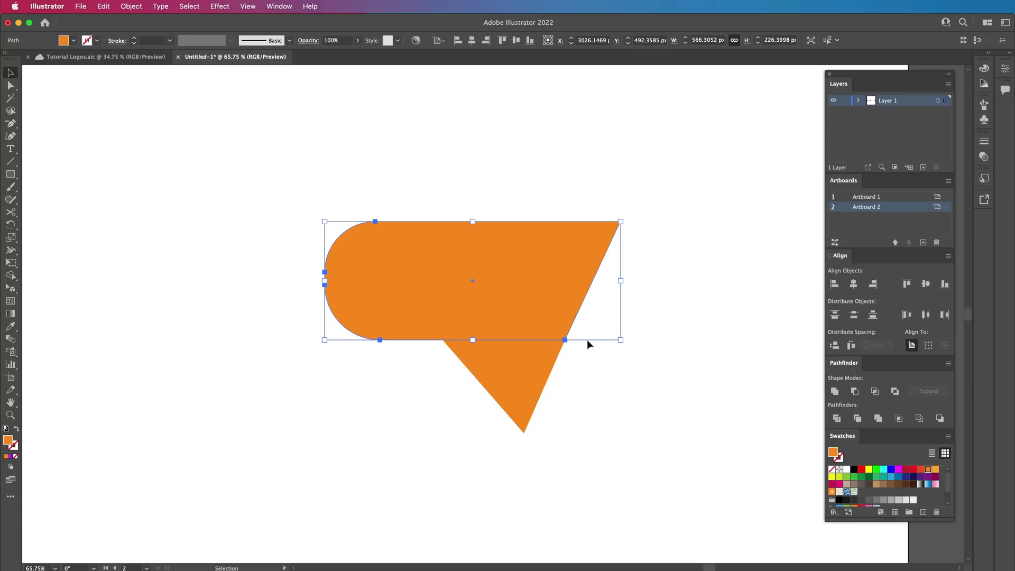
pyautogui.click(920, 484)
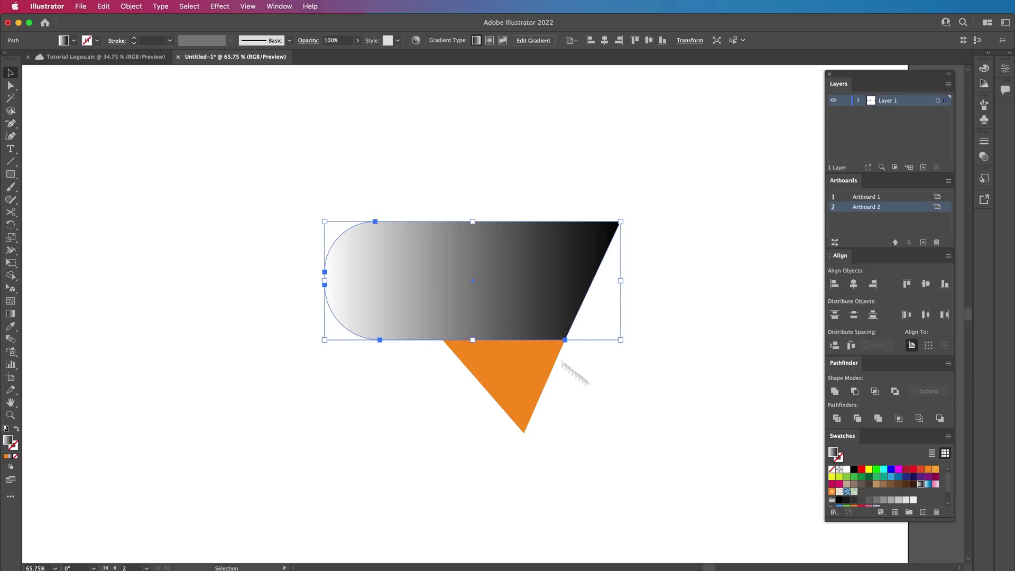
pyautogui.press('g')
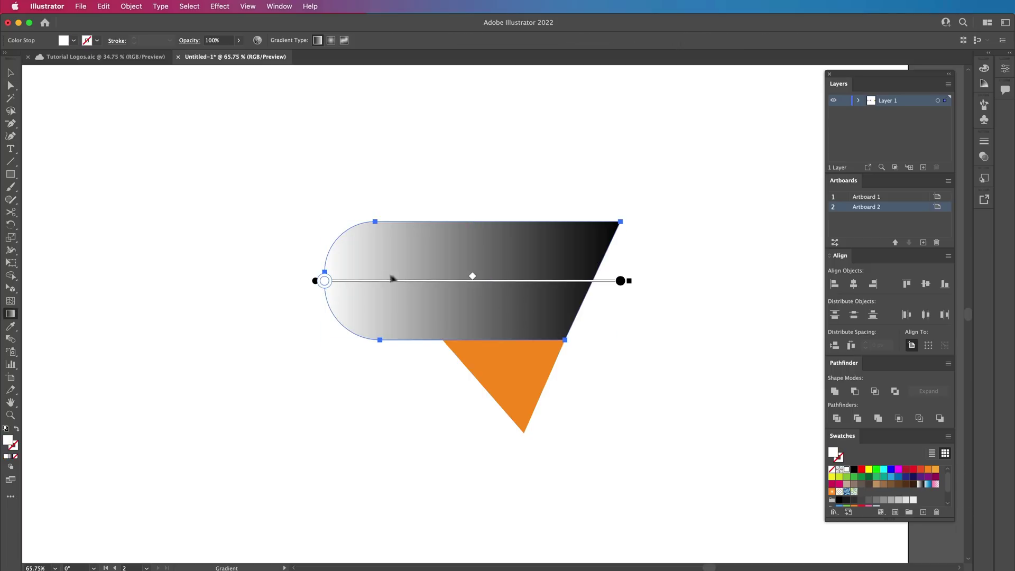
pyautogui.click(921, 470)
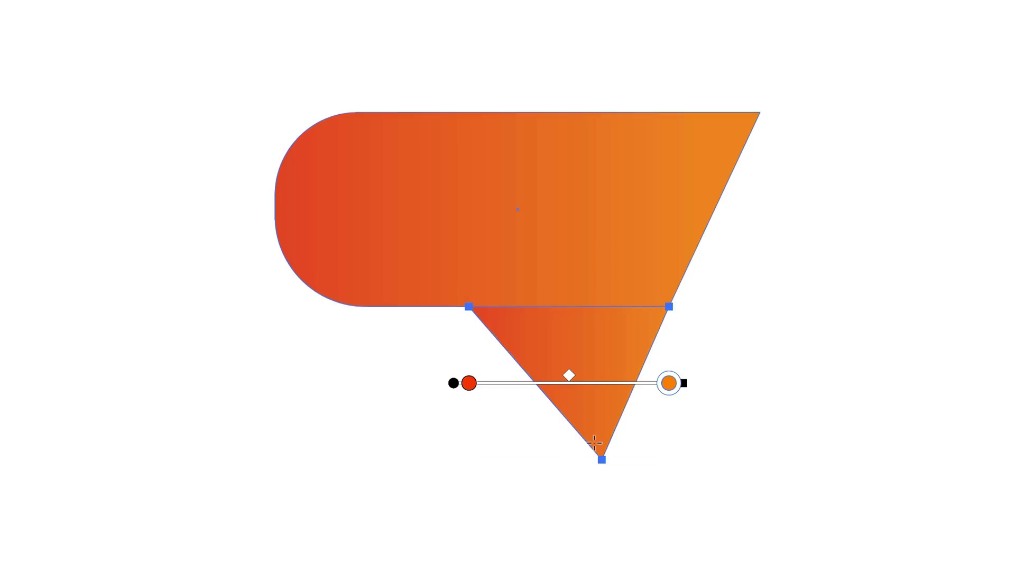
pyautogui.moveTo(594, 444)
pyautogui.mouseDown()
pyautogui.moveTo(607, 309)
pyautogui.moveTo(589, 340)
pyautogui.moveTo(611, 469)
pyautogui.mouseUp()
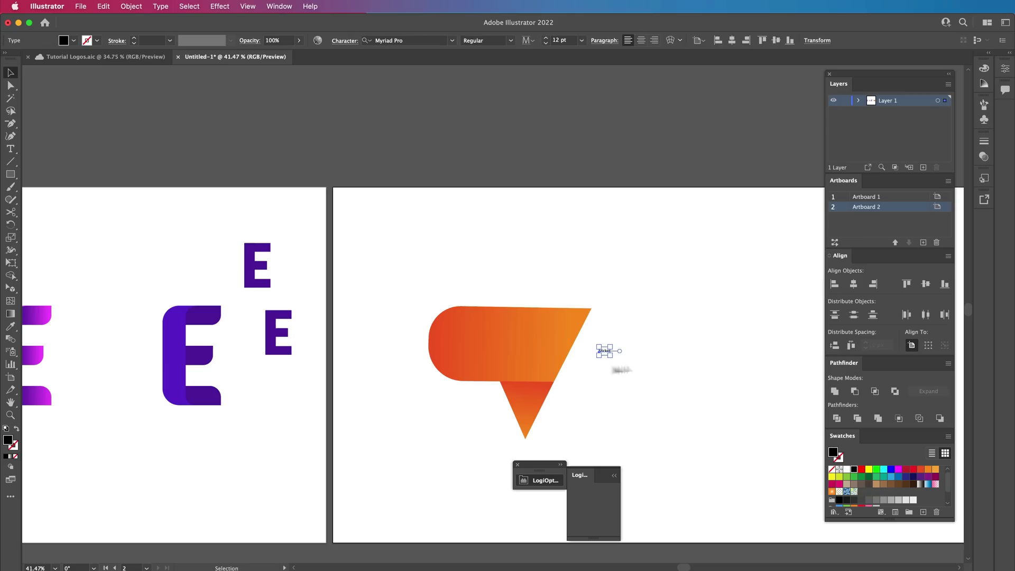
# Set the Sticker text's font to Visby CF via the font search.
pyautogui.click(404, 41)
pyautogui.write('visvb')
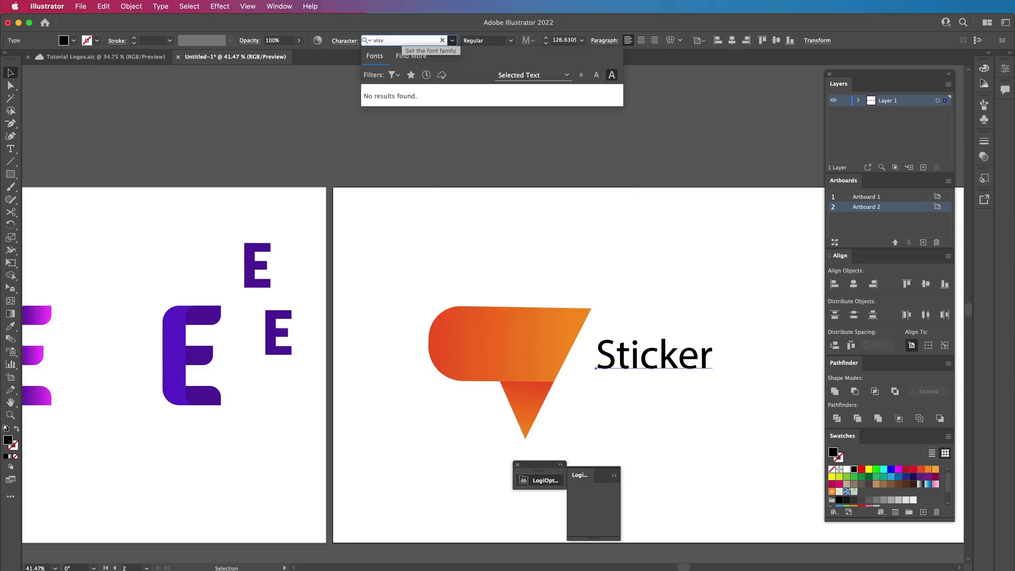
pyautogui.press('BackSpace')
pyautogui.press('Escape')
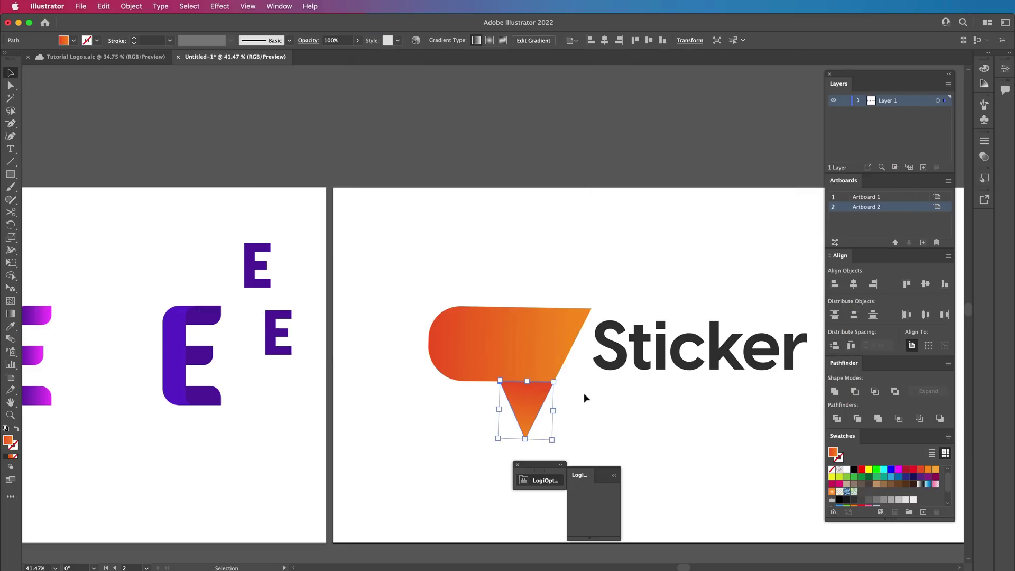
# Select the icon and Sticker text together and resize them as one logo.
pyautogui.moveTo(783, 426); pyautogui.dragTo(479, 312)
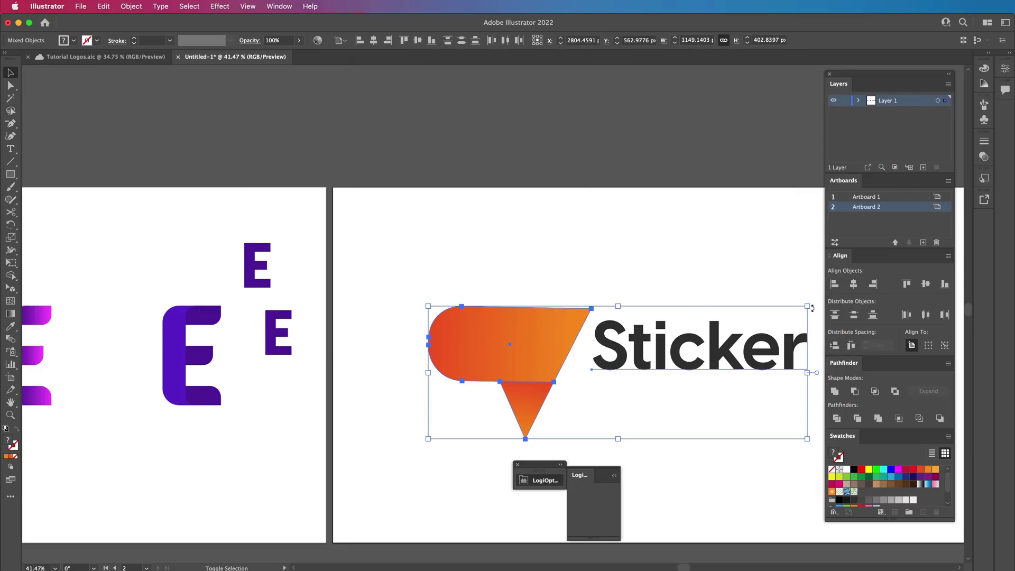
pyautogui.moveTo(813, 308); pyautogui.dragTo(456, 273)
pyautogui.click(505, 480)
pyautogui.press('super+0')
pyautogui.moveTo(599, 300); pyautogui.dragTo(709, 302)
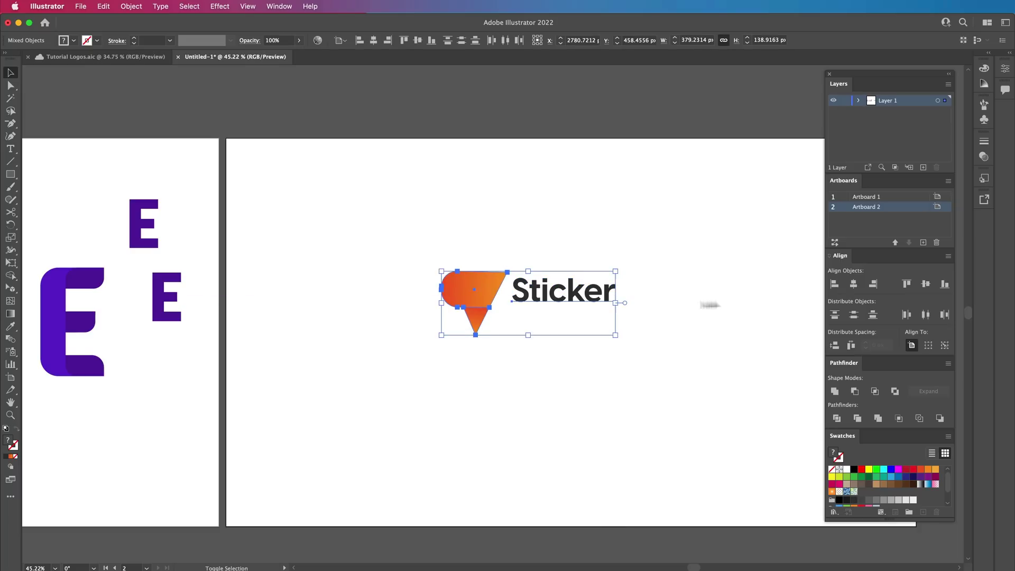
pyautogui.click(715, 305)
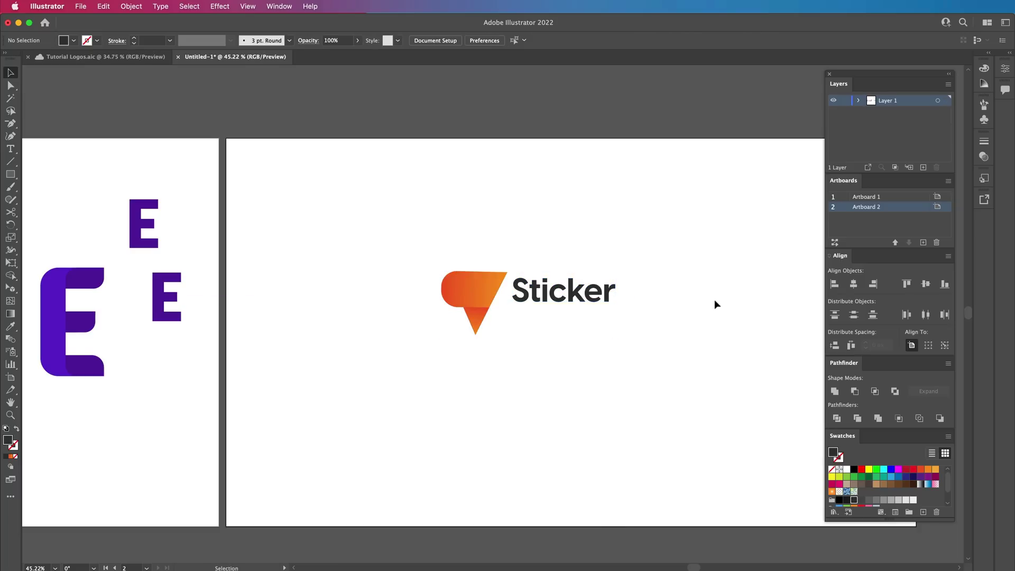